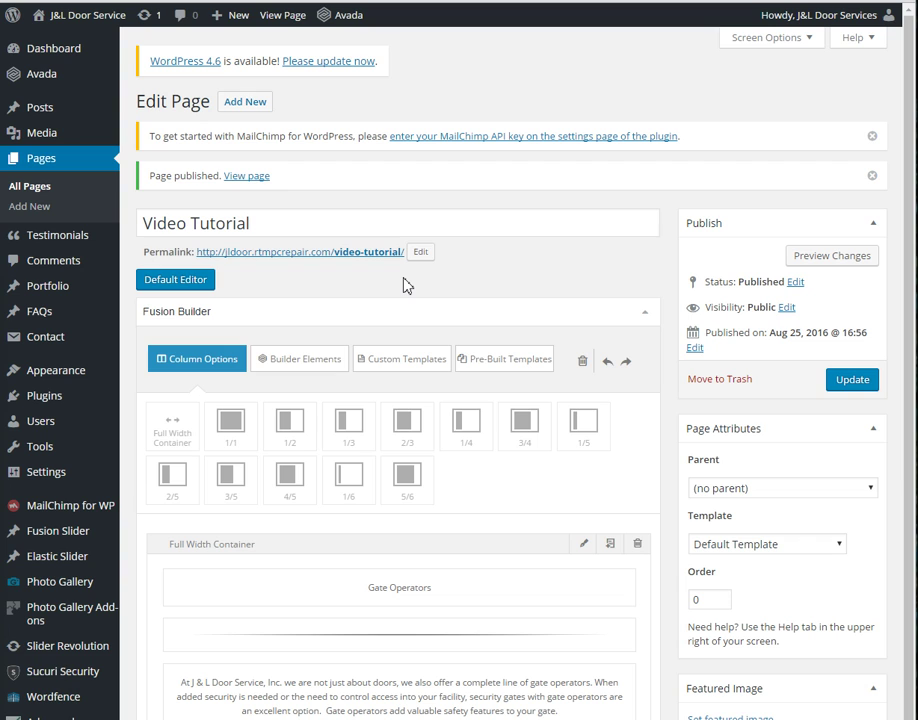
- Add three 1/3 columns beneath the Gate Operators container
scroll(537, 650, "down", 1)
scroll(510, 380, "down", 1)
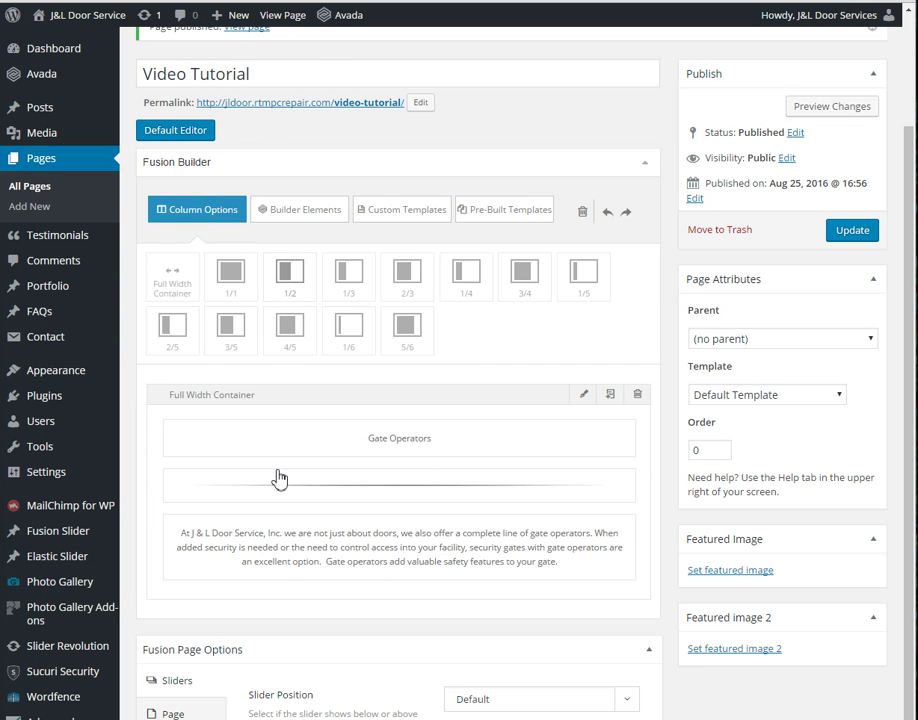
left_click(321, 213)
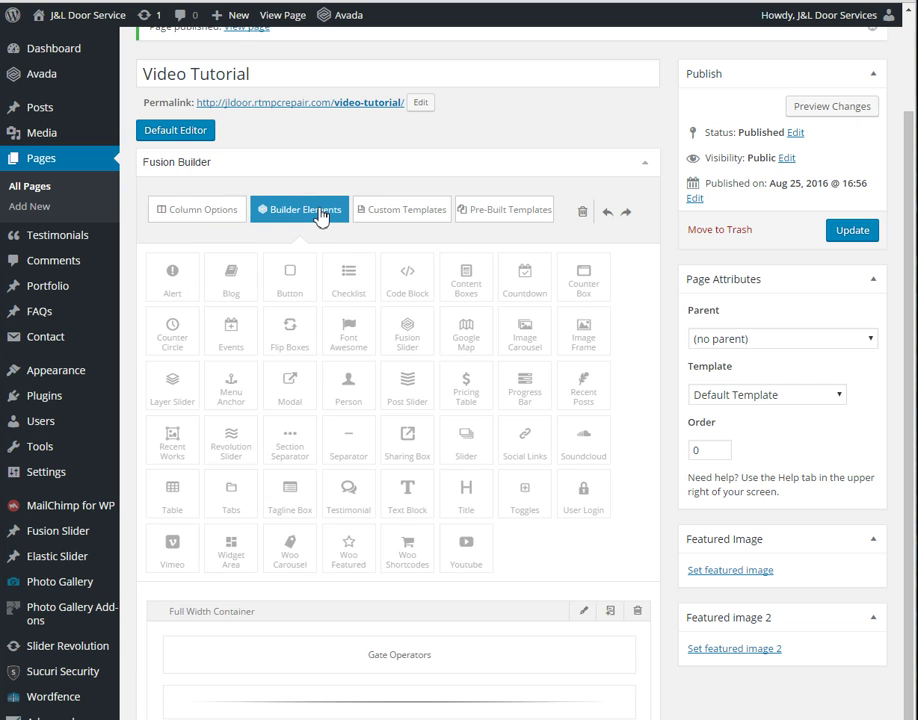
left_click(207, 212)
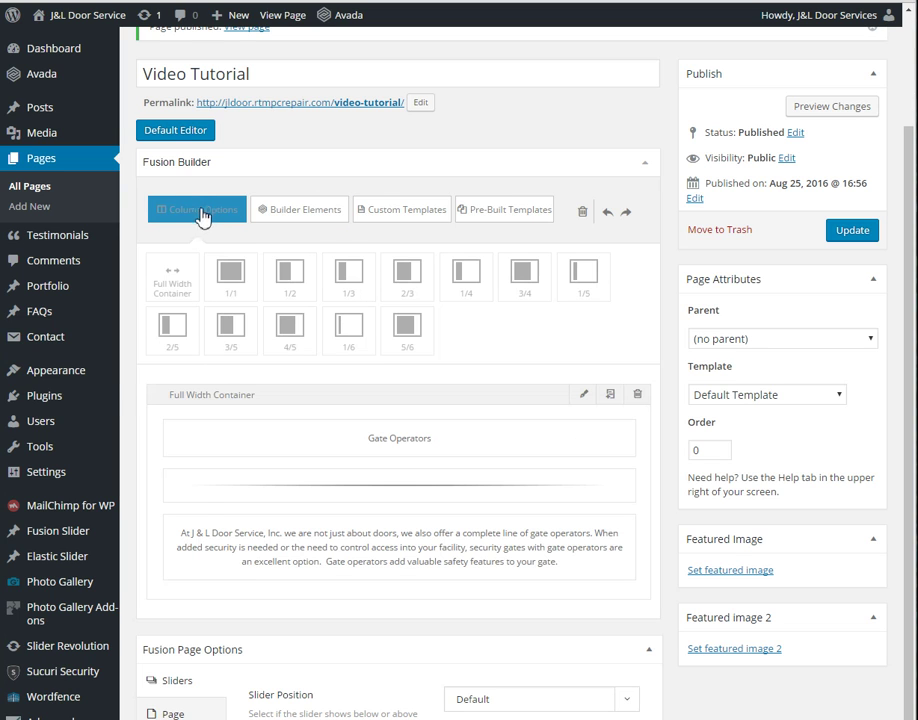
left_click(355, 293)
left_click(355, 293)
left_click(355, 293)
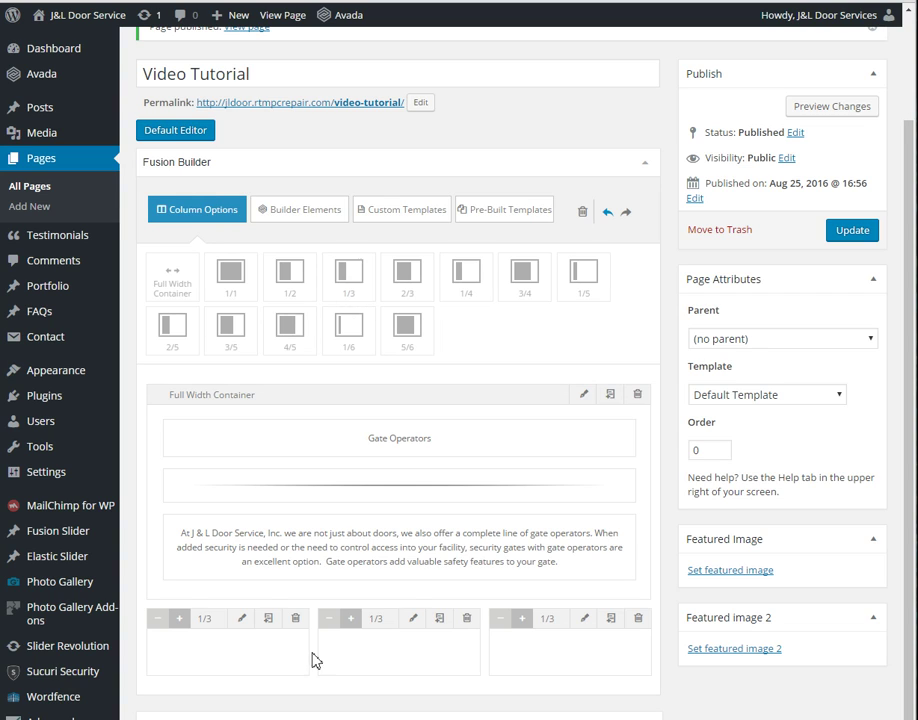
- Narrow the first, second and third columns from 1/3 to 1/5 each
left_click(161, 620)
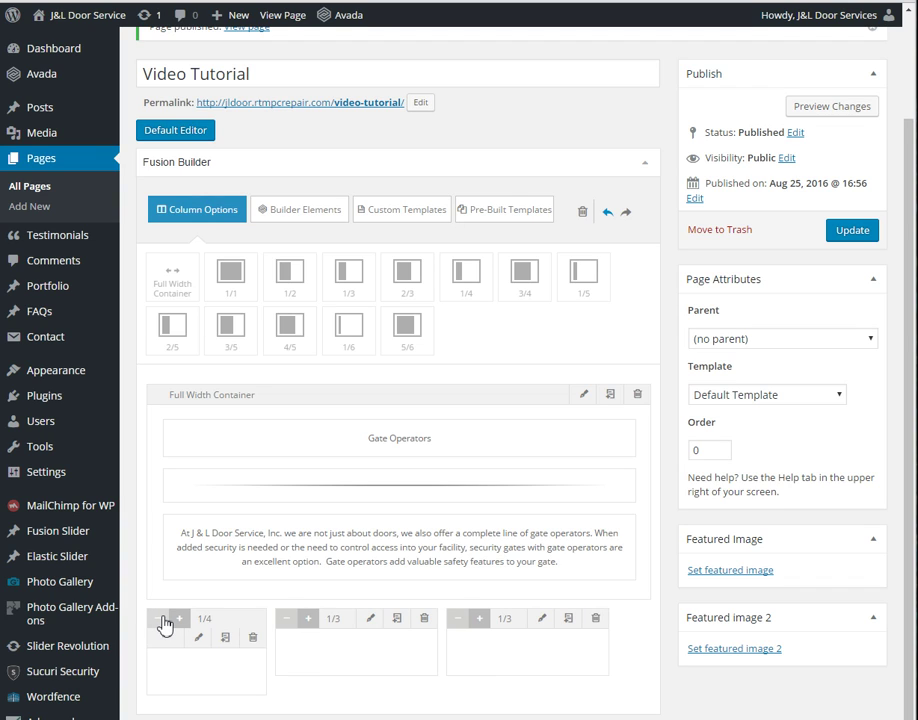
left_click(165, 621)
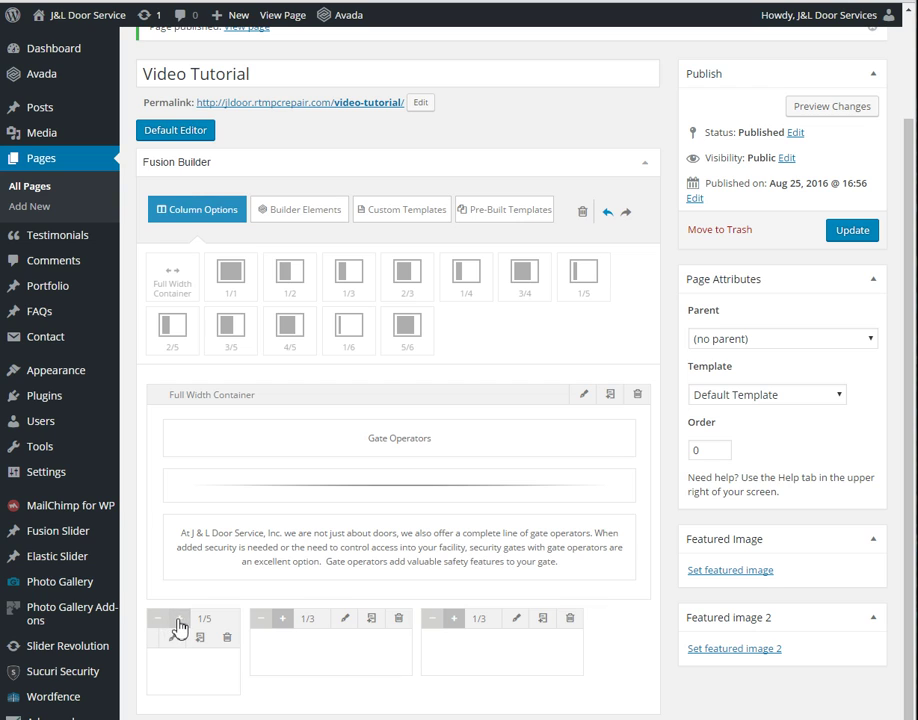
left_click(265, 626)
left_click(265, 626)
left_click(366, 622)
left_click(366, 620)
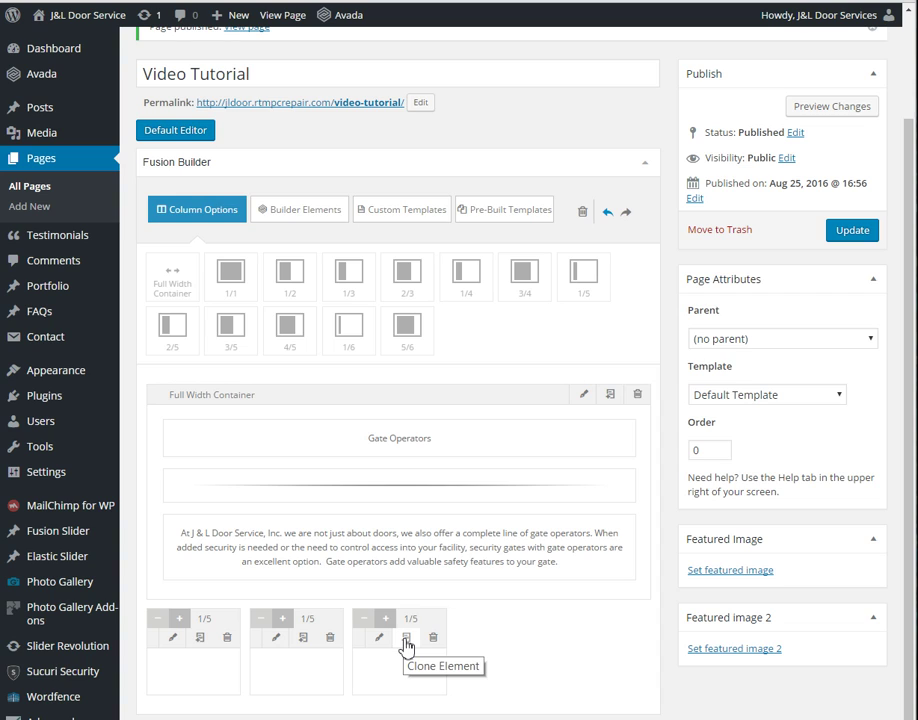
left_click(285, 620)
left_click(264, 620)
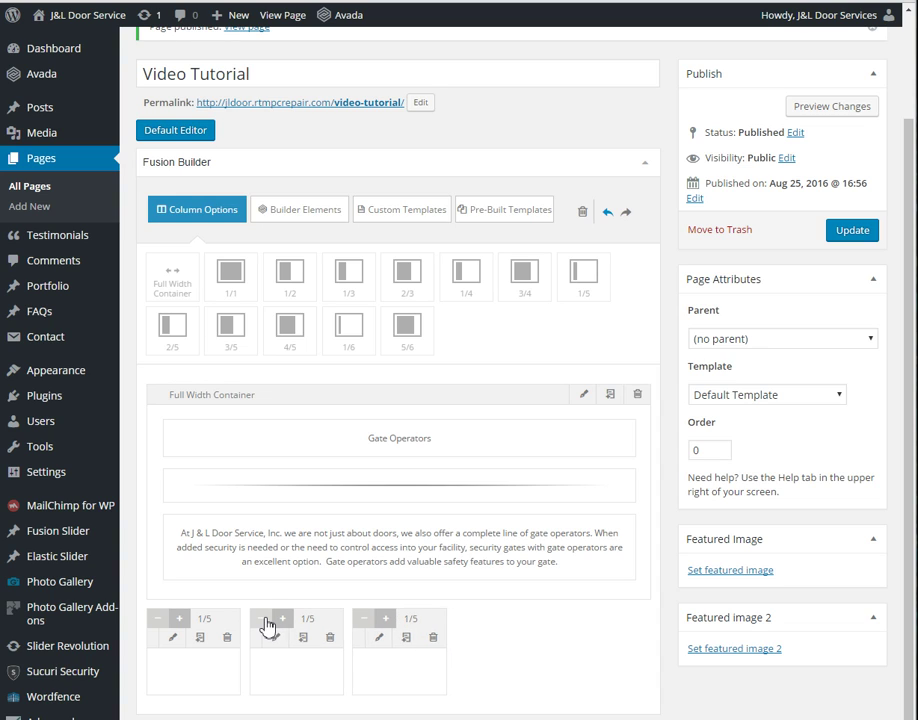
- Clone the third and fourth columns for five columns; clone the container, then delete the copy
left_click(408, 642)
left_click(509, 641)
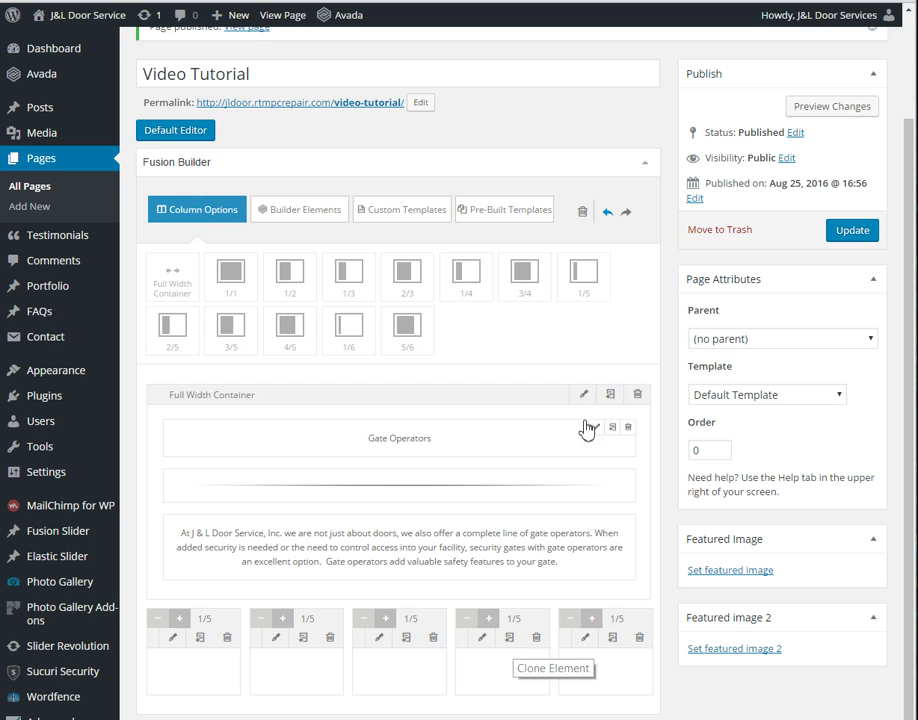
left_click(612, 397)
scroll(470, 668, "down", 3)
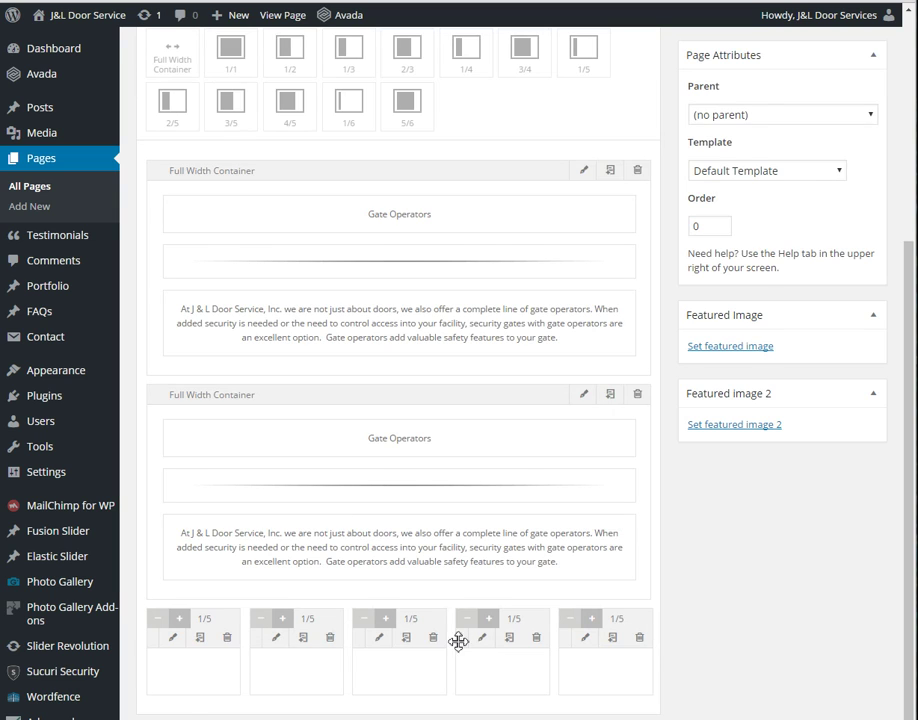
scroll(457, 641, "down", 1)
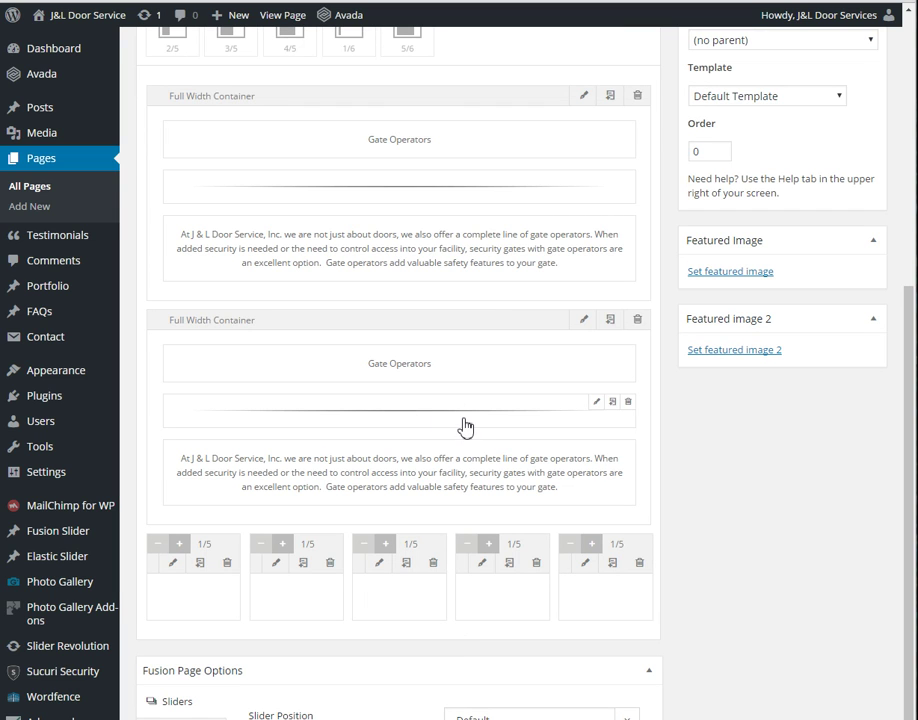
scroll(545, 390, "down", 1)
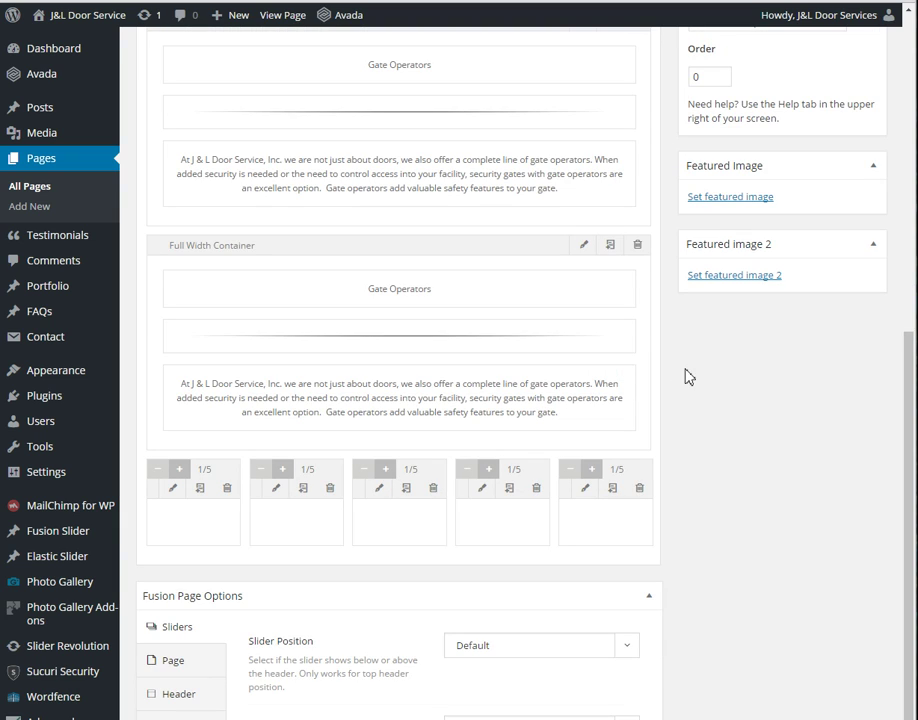
left_click(643, 244)
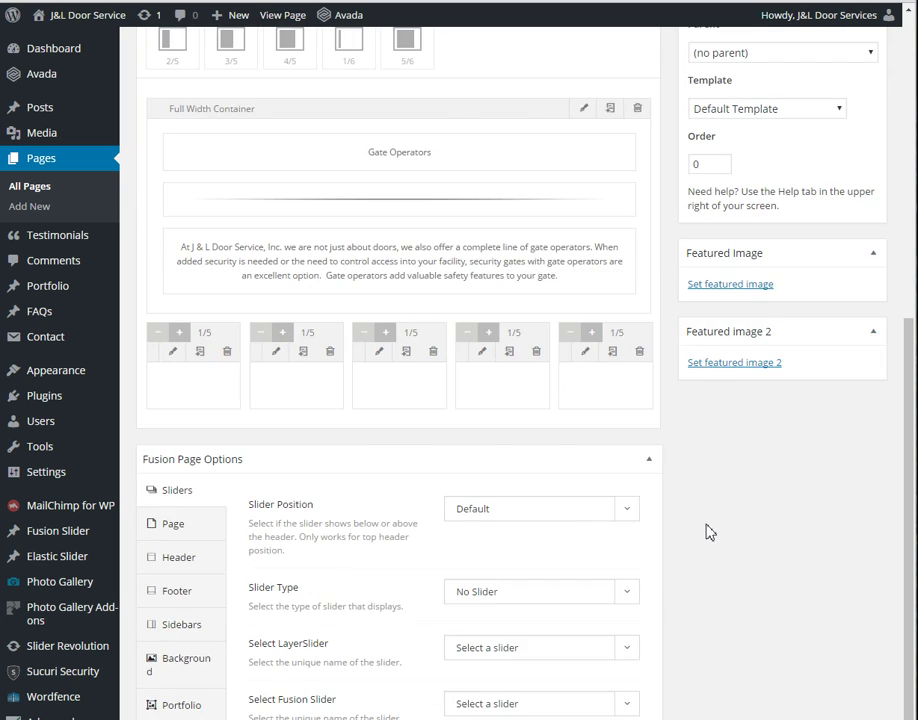
scroll(707, 531, "up", 2)
scroll(707, 531, "down", 2)
- Delete two of the five columns and widen the remaining three to 1/3 each
left_click(228, 355)
left_click(229, 355)
left_click(180, 333)
left_click(180, 333)
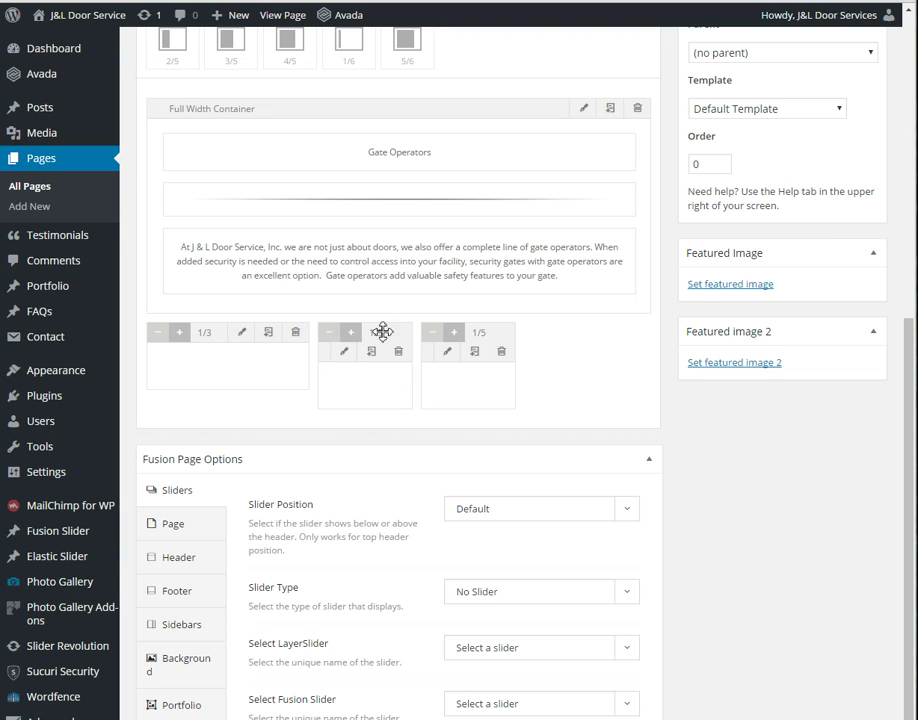
left_click(352, 333)
left_click(352, 333)
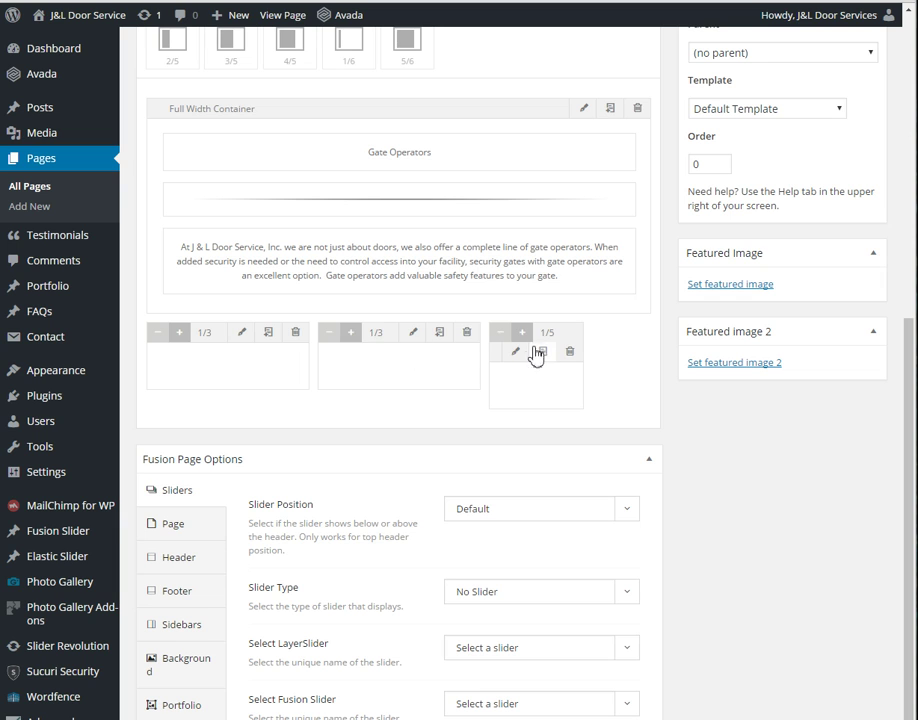
left_click(523, 333)
left_click(523, 333)
- Show the Builder Elements grid and browse the available elements
scroll(656, 620, "up", 1)
scroll(657, 638, "up", 1)
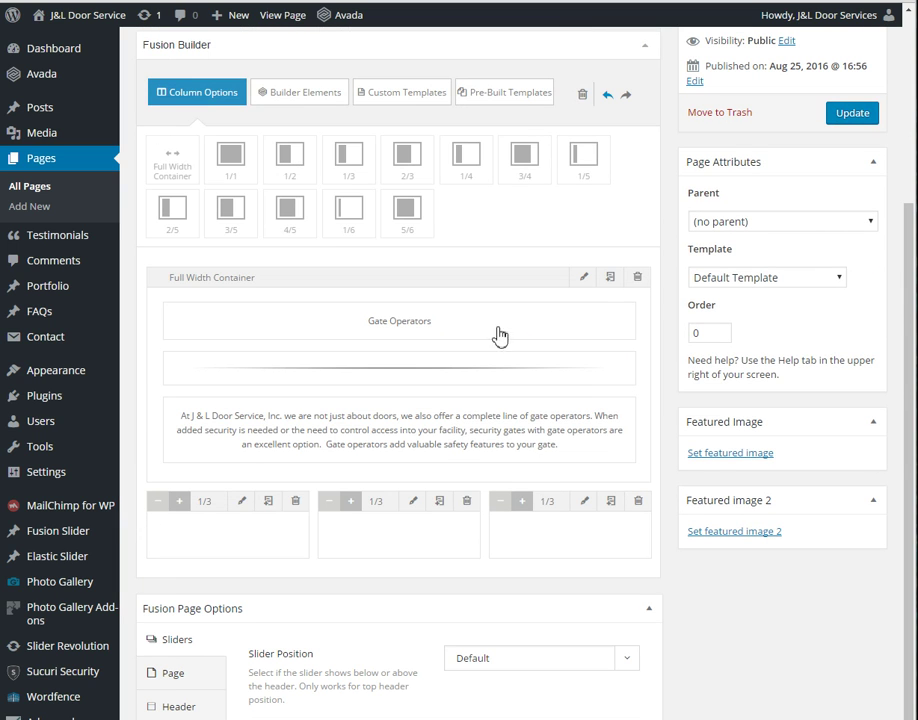
left_click(302, 108)
scroll(596, 416, "down", 2)
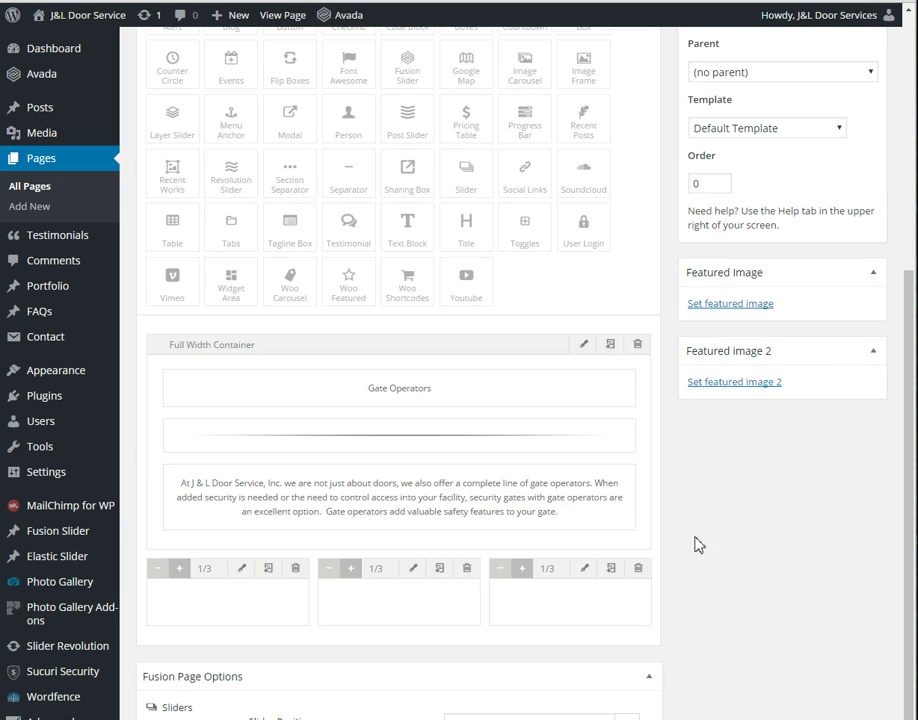
scroll(705, 561, "down", 2)
scroll(703, 557, "up", 2)
scroll(656, 619, "down", 3)
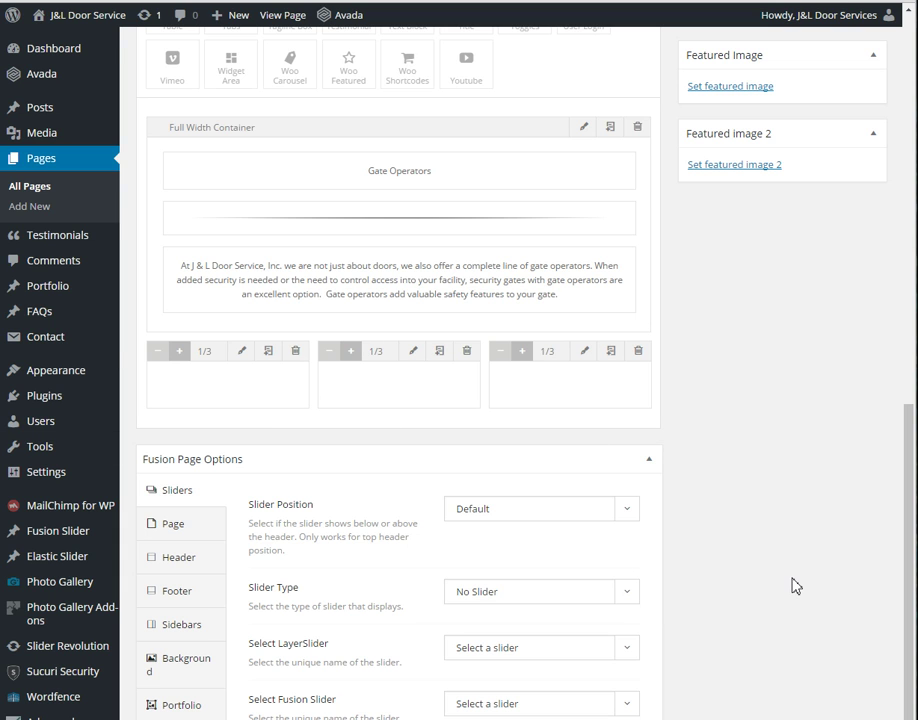
scroll(795, 586, "up", 4)
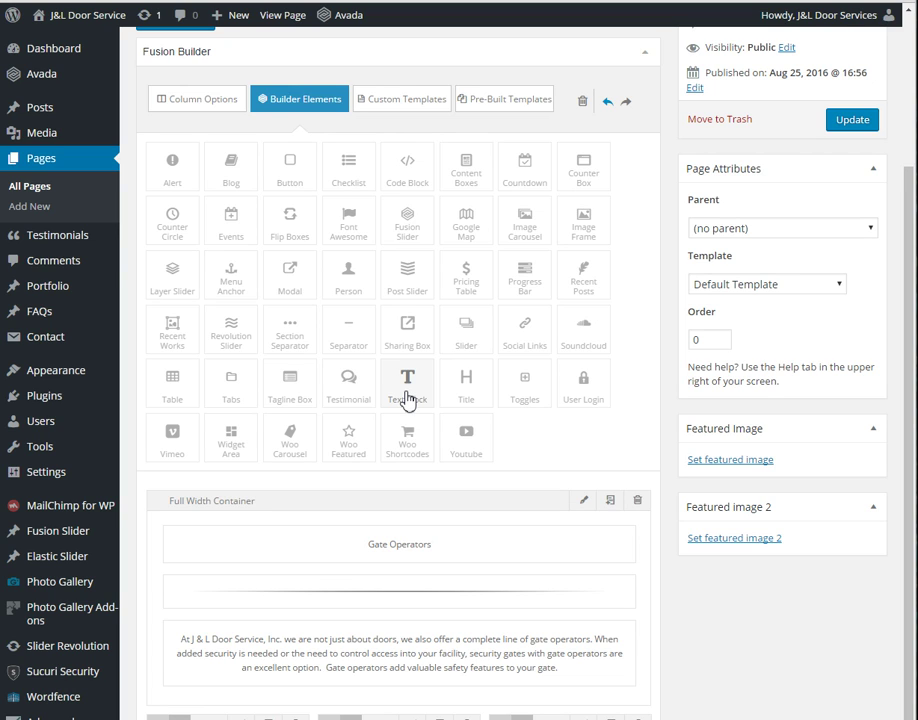
- Add elements from Builder Elements and delete the stray Fusion Slider and Flip Boxes
scroll(758, 650, "down", 5)
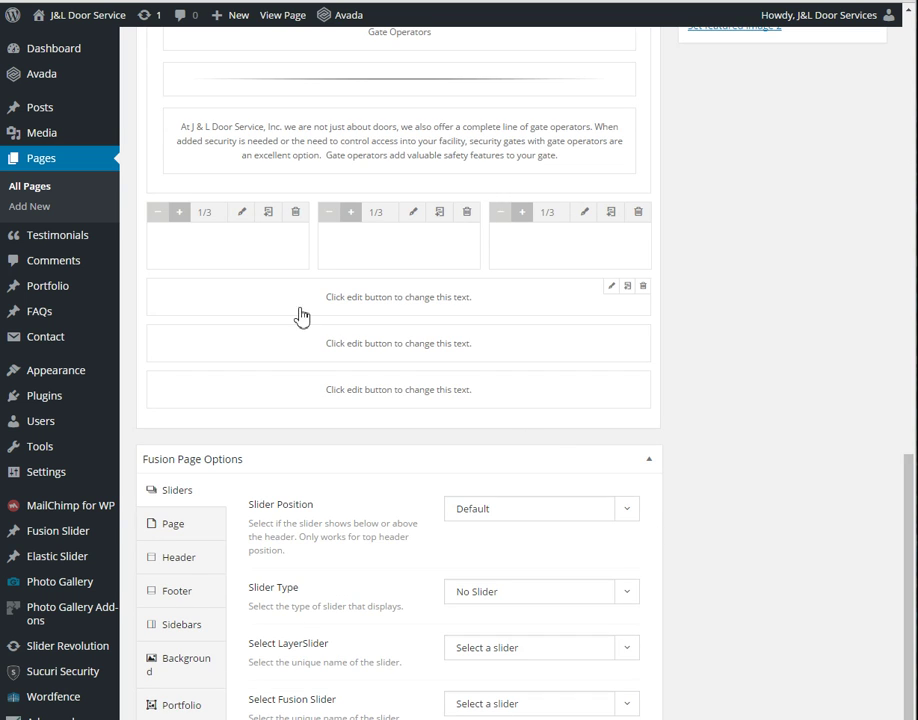
scroll(642, 533, "up", 5)
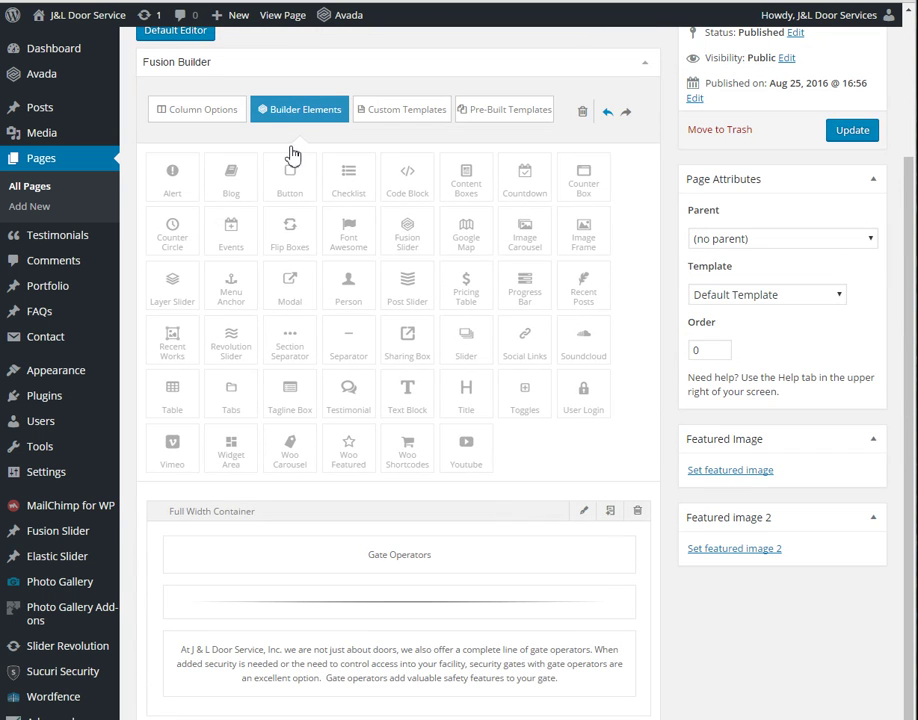
left_click(290, 250)
scroll(764, 654, "down", 6)
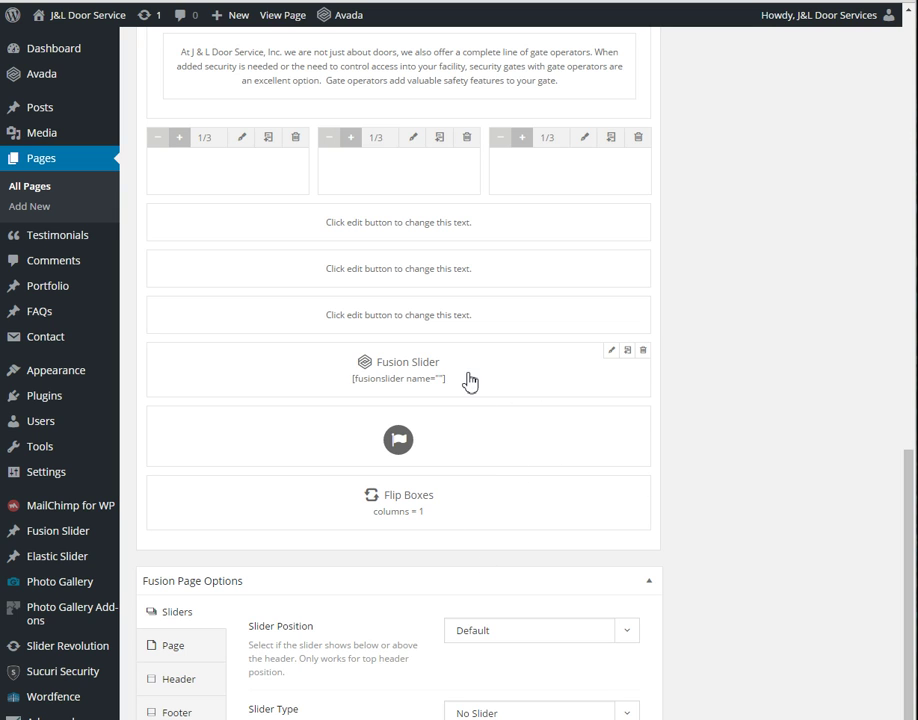
mouse_move(438, 383)
left_mouse_down()
mouse_move(391, 172)
mouse_move(405, 392)
mouse_move(424, 391)
left_mouse_up()
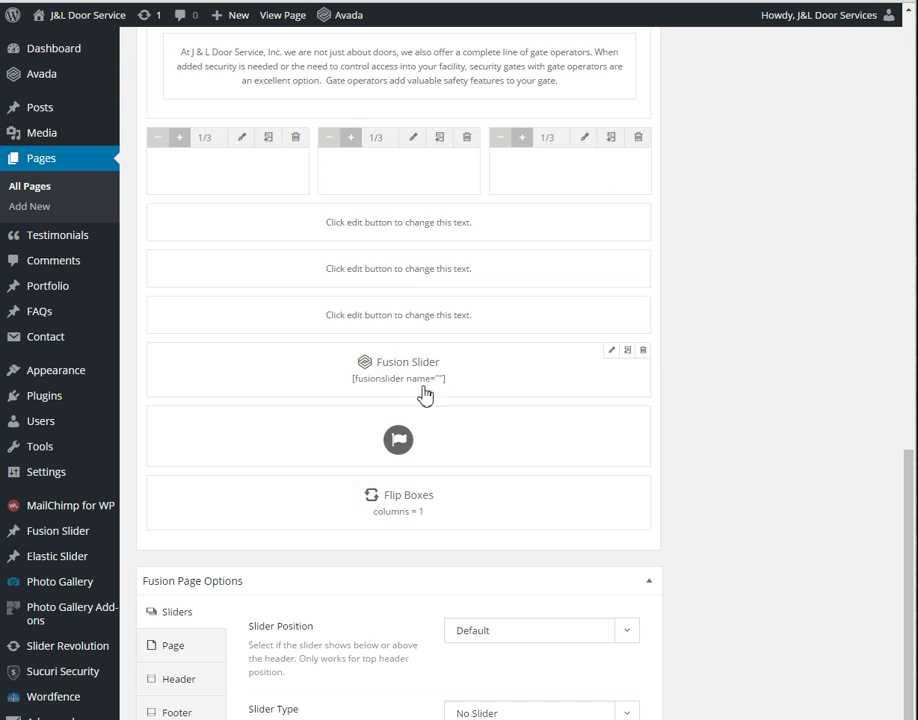
left_click(646, 356)
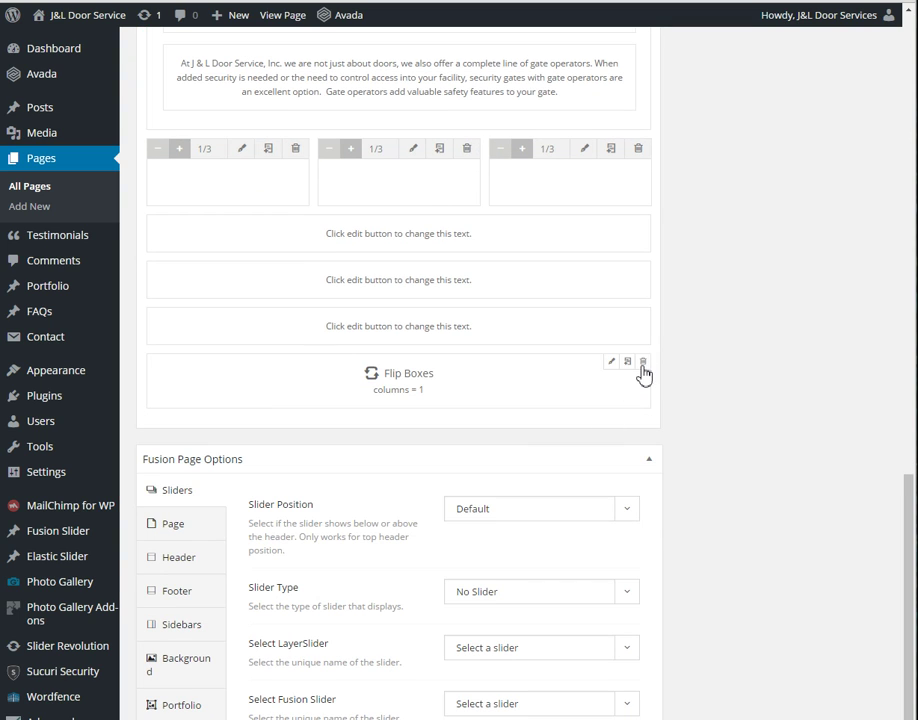
left_click(646, 365)
- Drag one text block into each of the three 1/3 columns
left_click_drag(379, 305, 244, 273)
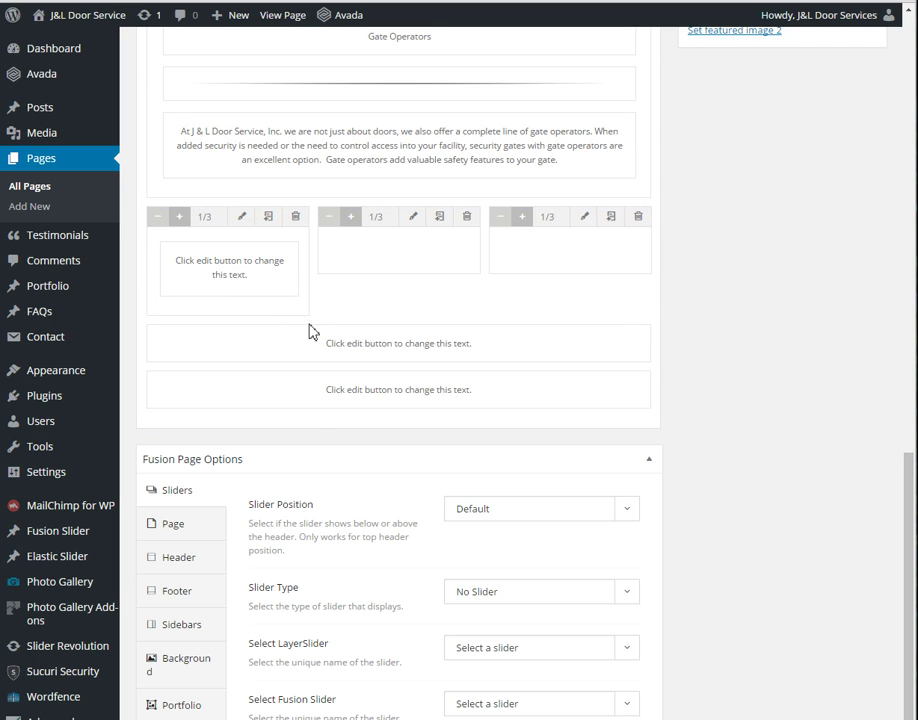
left_click_drag(318, 338, 385, 262)
left_click_drag(340, 389, 545, 330)
- Clear the placeholder paragraph from the first column's text block
left_click(260, 343)
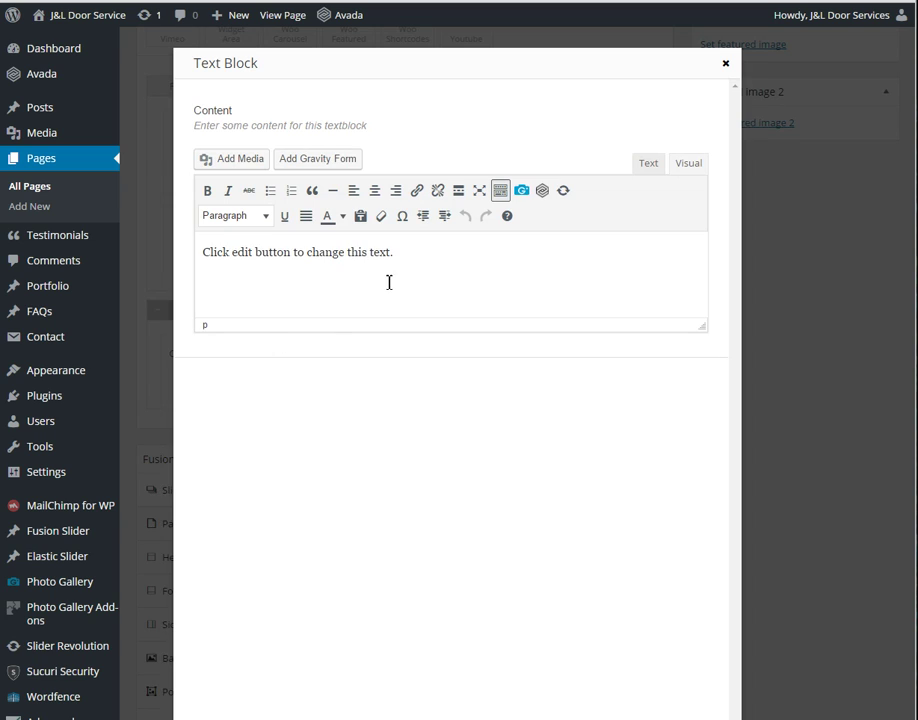
triple_click(442, 242)
key("BackSpace")
- Insert Checkerboard-1.jpg captioned 1234 into the text block and save it
left_click(240, 163)
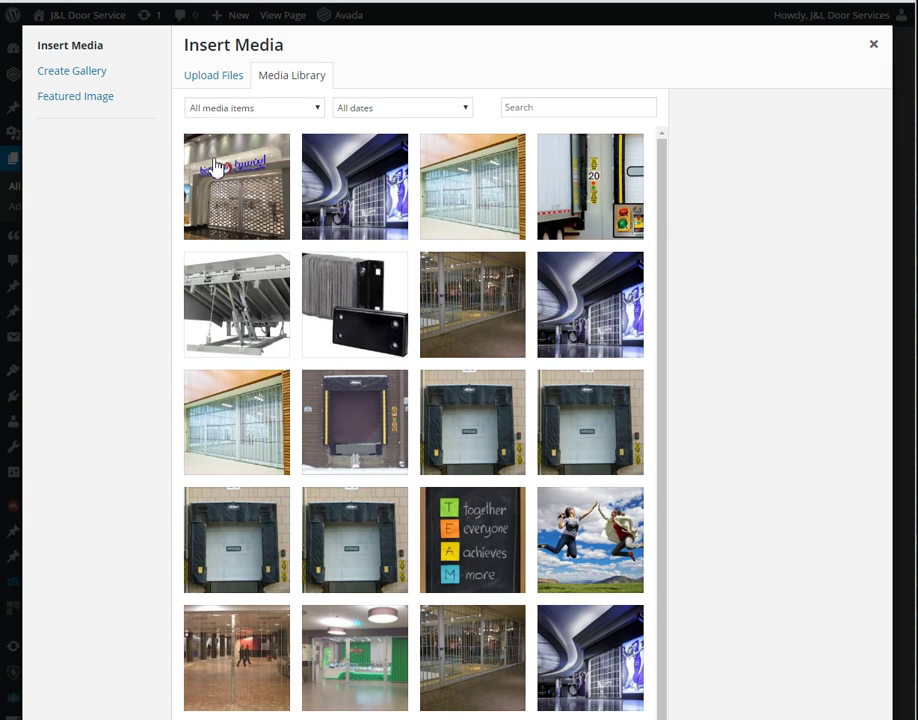
left_click(260, 185)
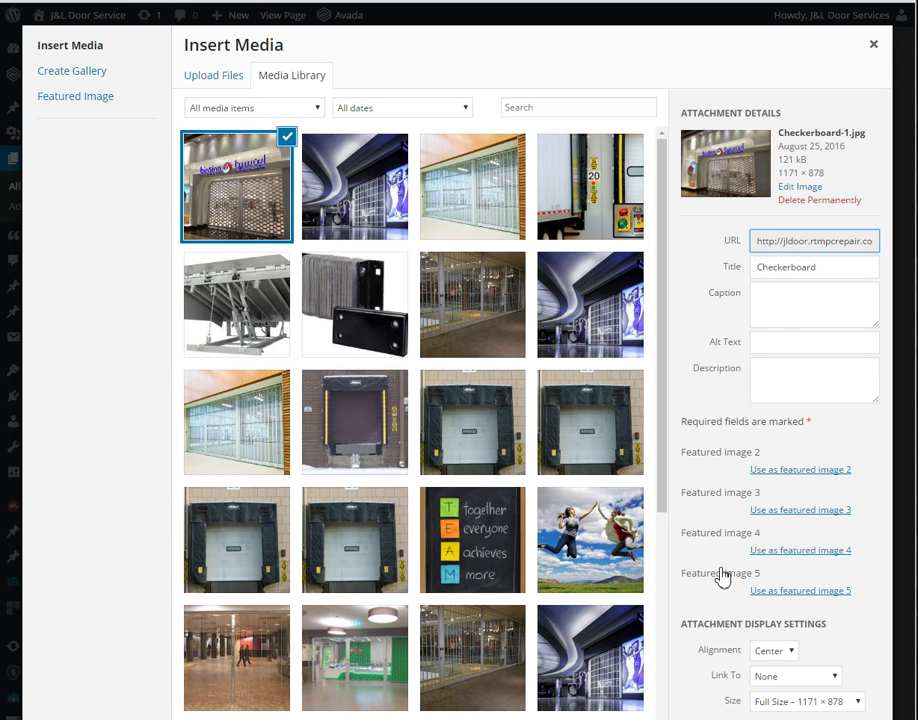
left_click(777, 300)
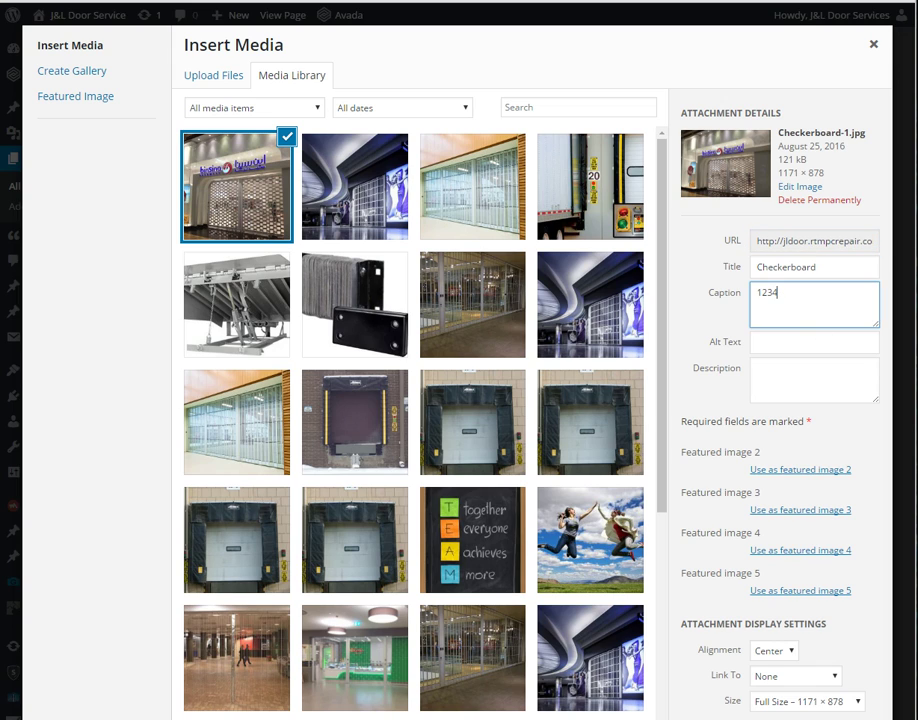
key("Escape")
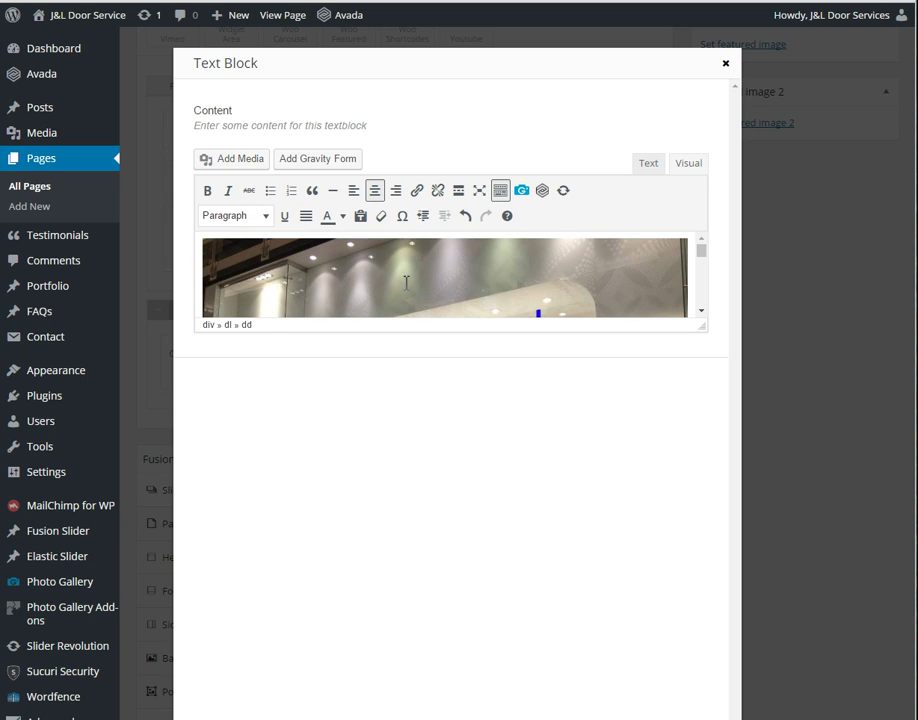
left_click(407, 281)
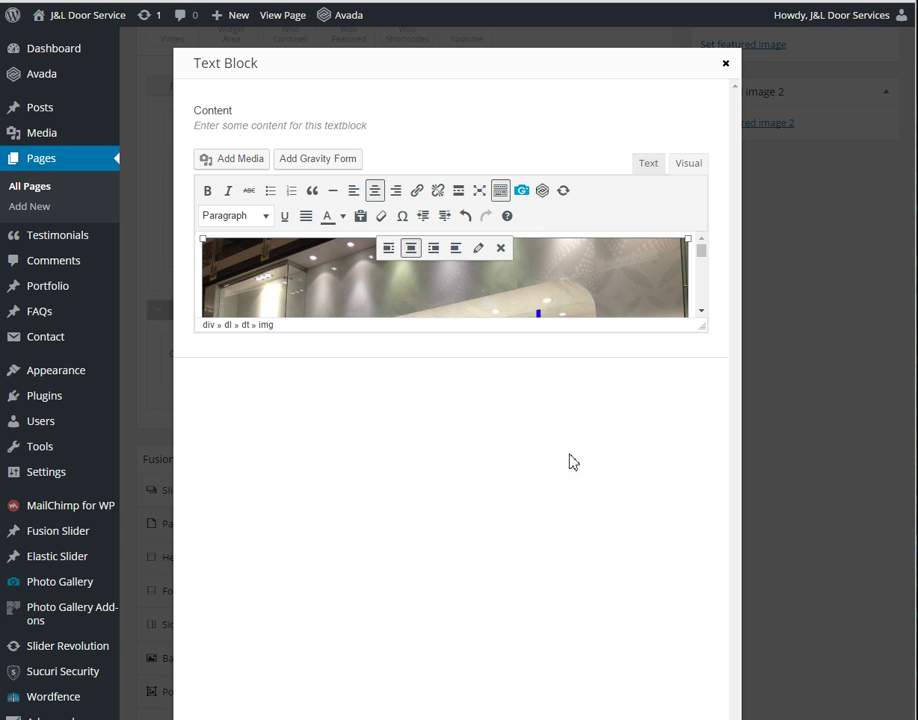
key("Escape")
scroll(558, 703, "down", 8)
scroll(558, 703, "down", 1)
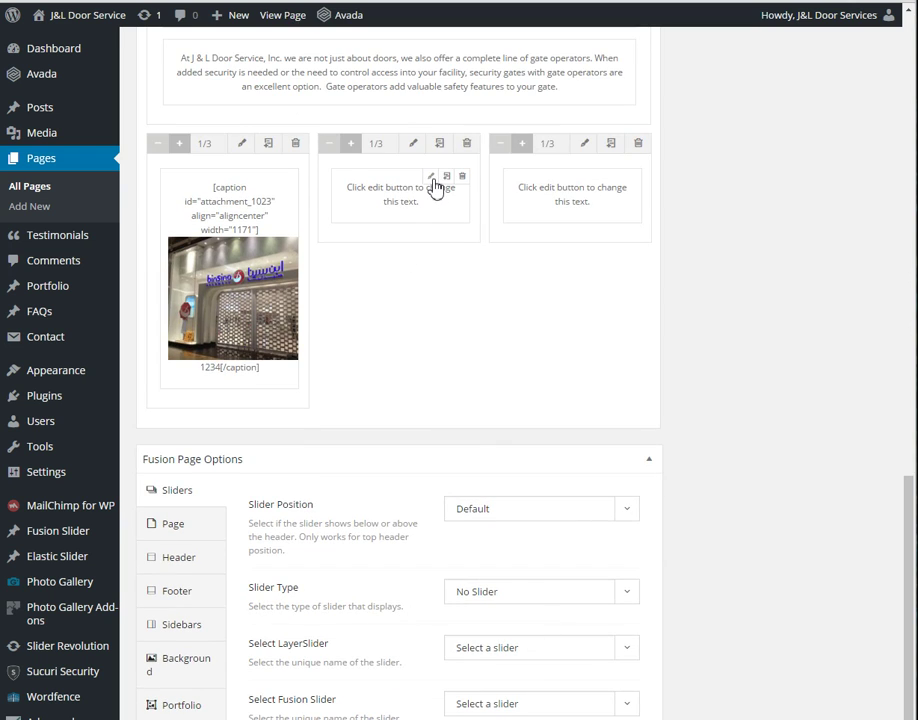
- Delete the placeholder sentence from the middle column's text block
left_click(435, 182)
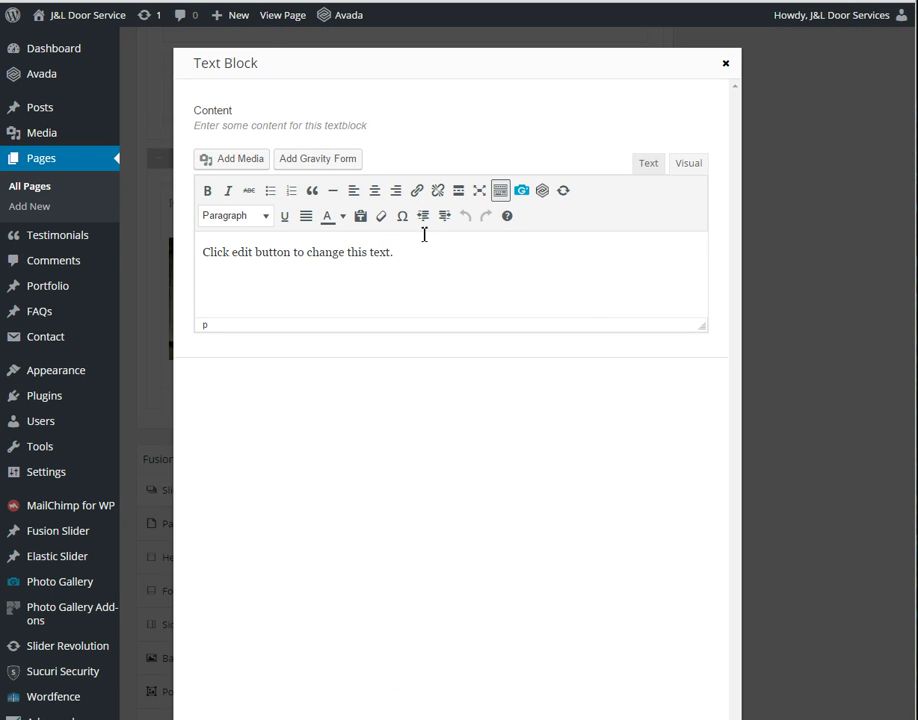
left_click_drag(420, 246, 150, 240)
key("BackSpace")
- Insert Guardian-2.jpg with the caption 32123123 into the text block
left_click(248, 168)
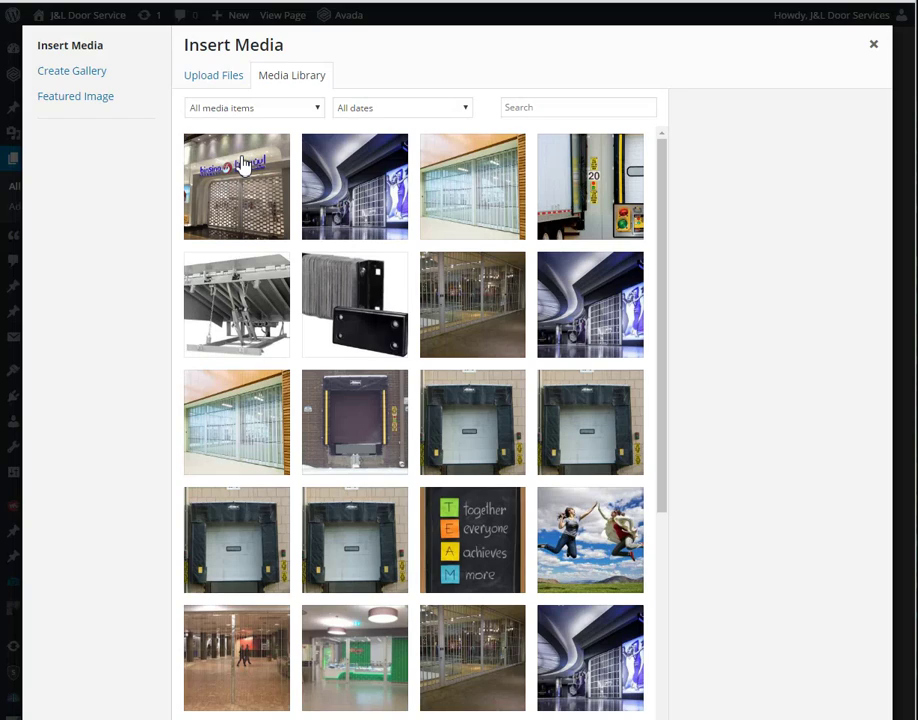
left_click(360, 207)
left_click(781, 311)
type("32123123")
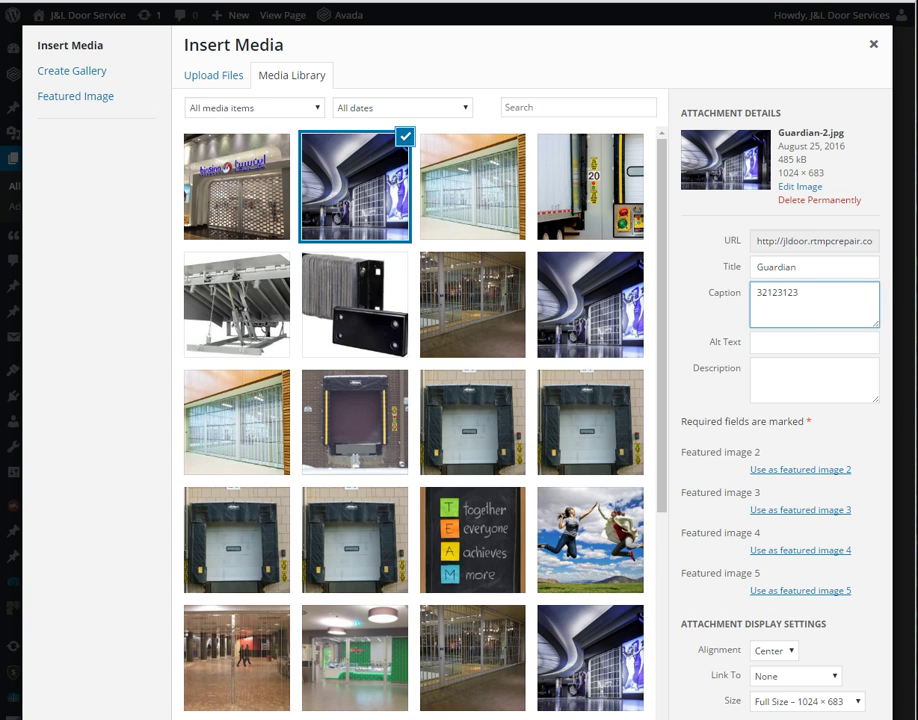
key("Escape")
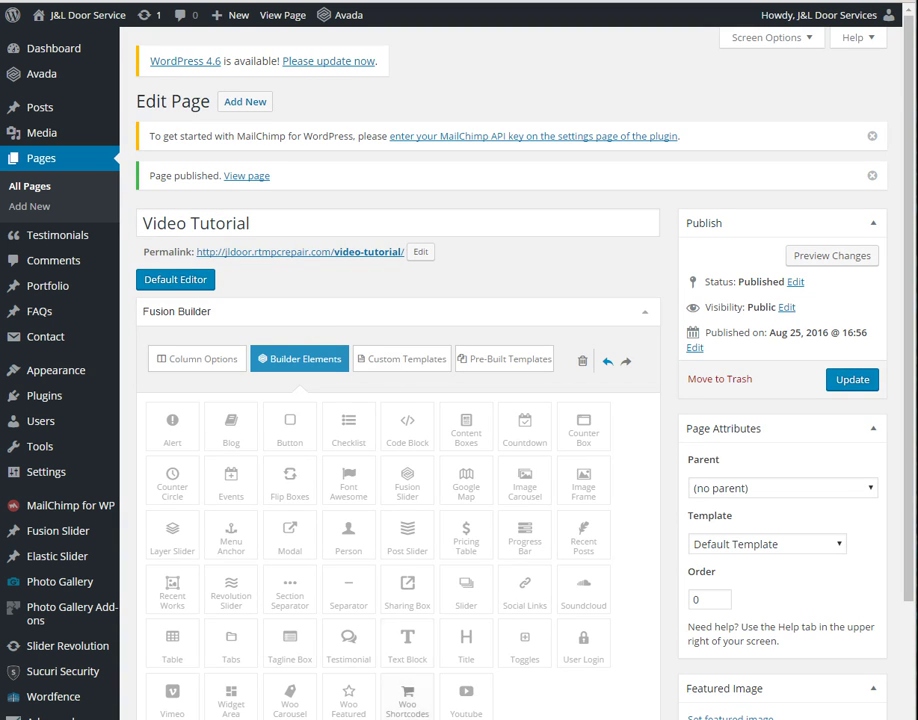
scroll(571, 600, "down", 8)
- Clear all placeholder text from the third column's text block
left_click(605, 180)
key("ctrl+a")
key("BackSpace")
left_click(242, 164)
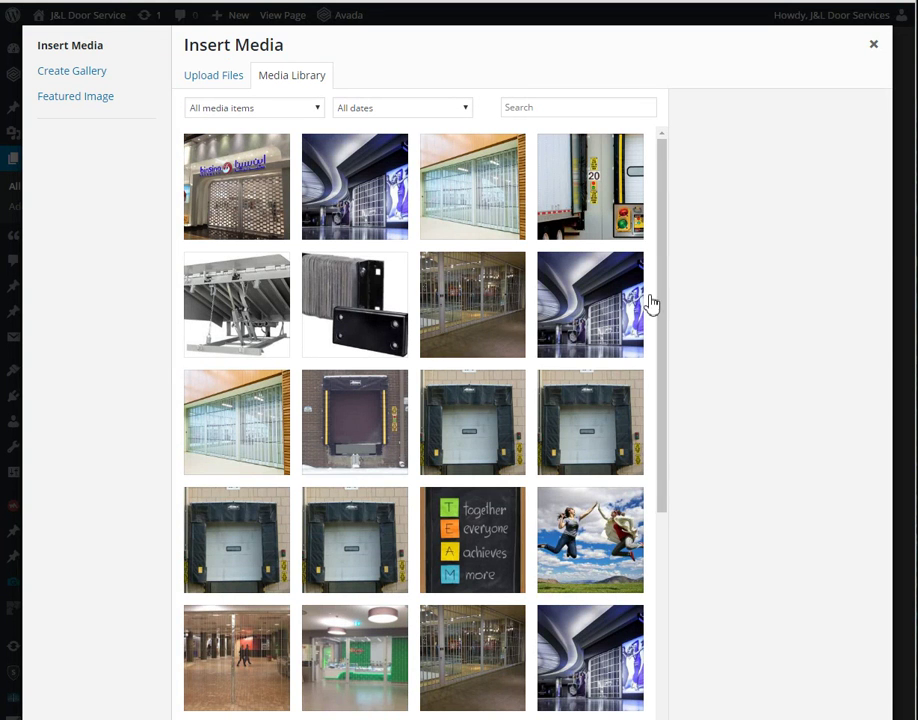
left_click(456, 205)
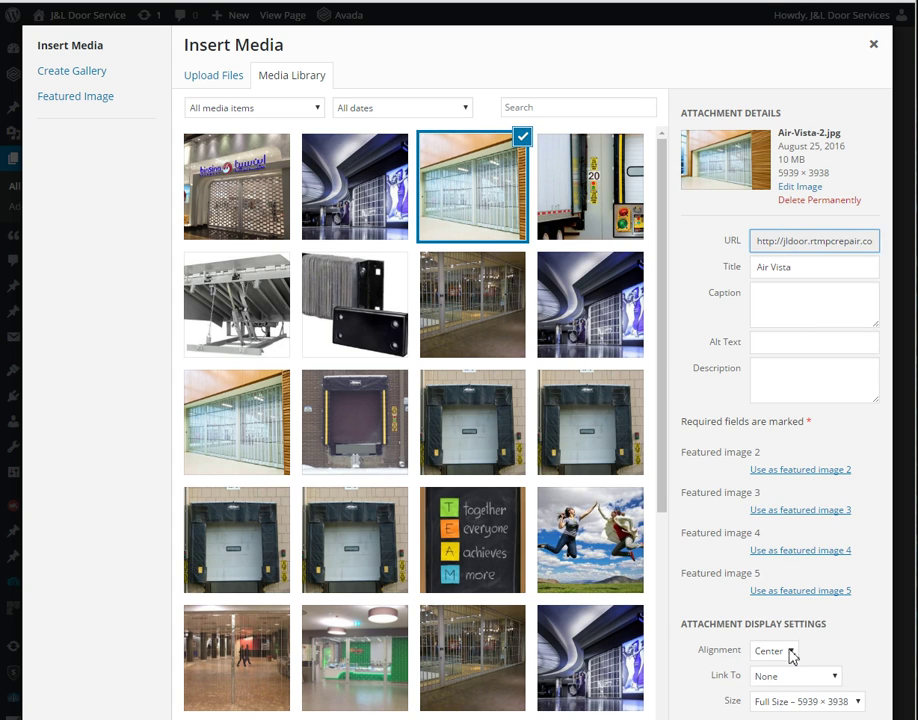
left_click(786, 312)
type("1234123124")
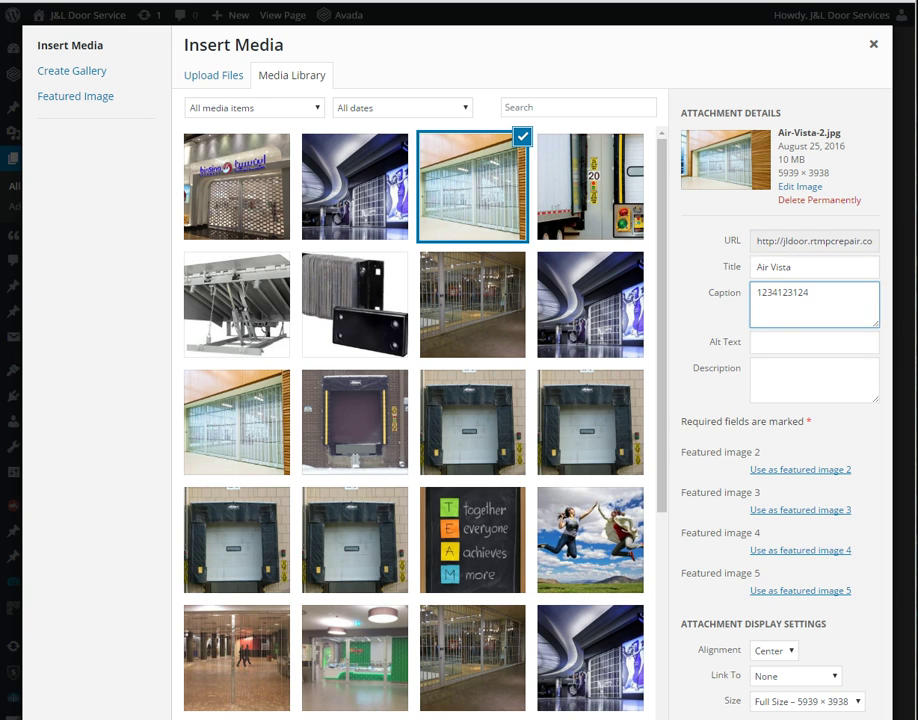
key("Escape")
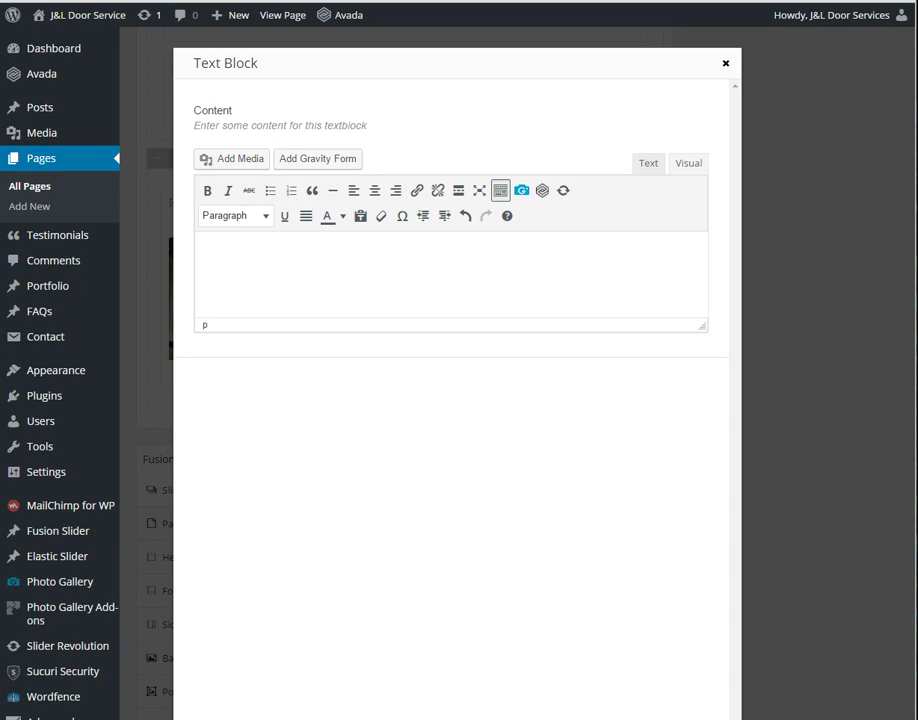
key("ctrl+v")
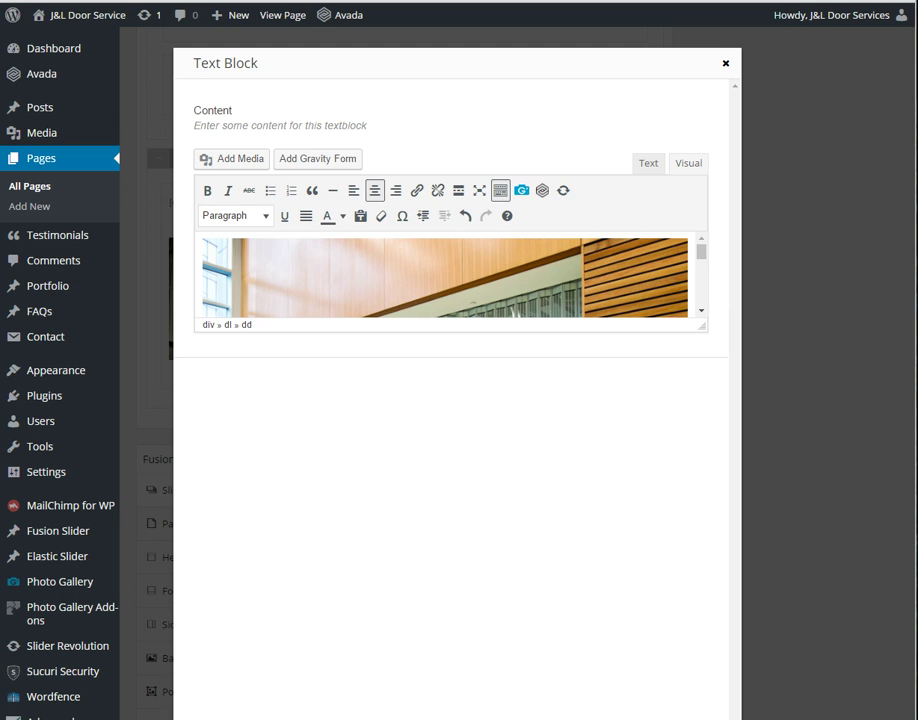
- Save the third text block and update the Video Tutorial page
key("Escape")
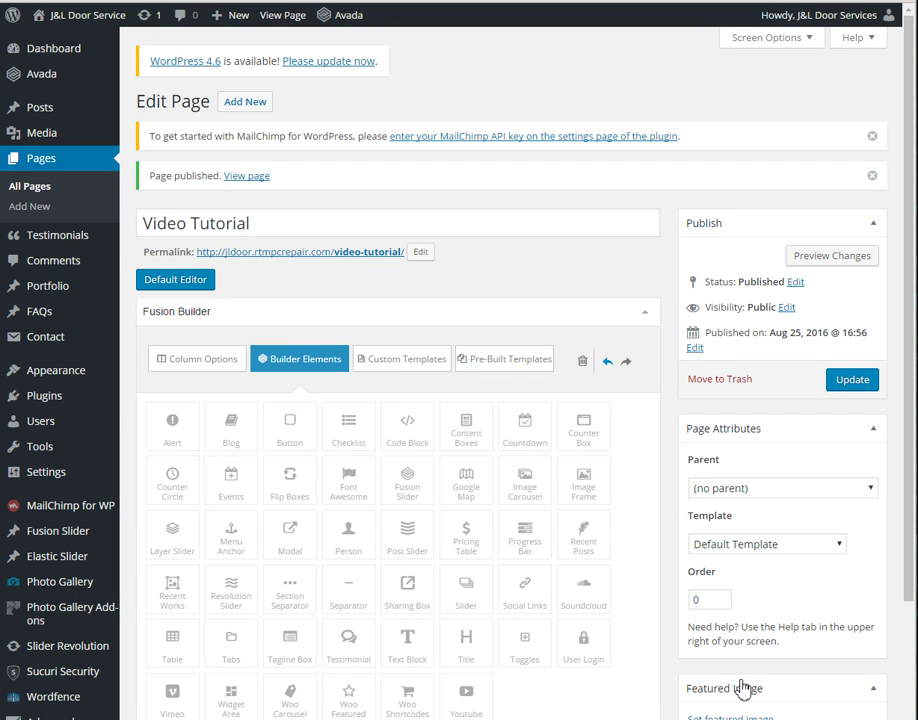
scroll(705, 712, "down", 10)
scroll(742, 655, "up", 10)
left_click(858, 366)
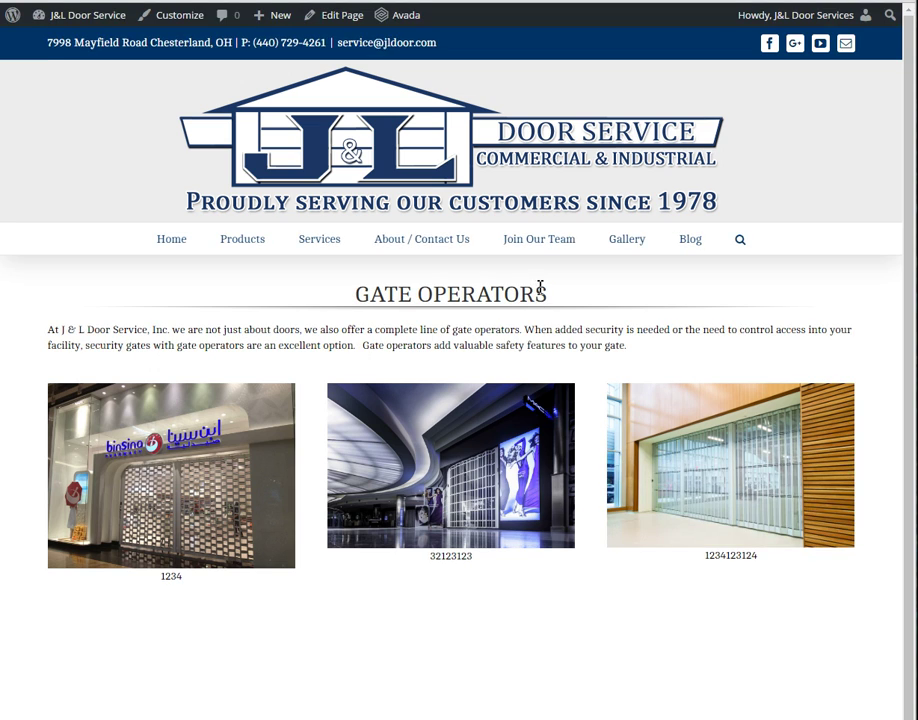
scroll(683, 363, "down", 1)
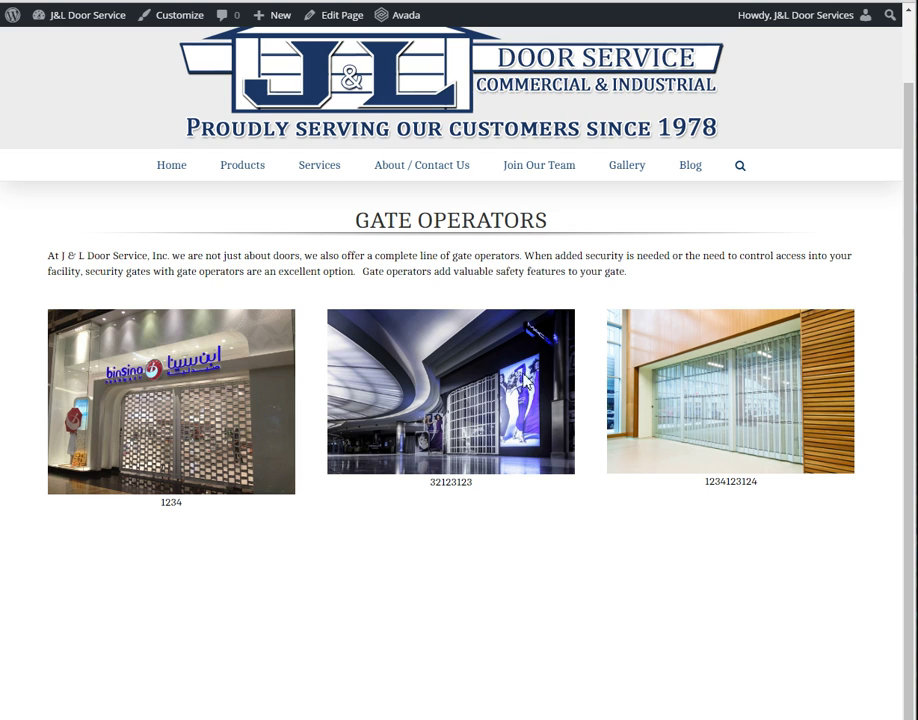
- Back in the editor, delete the three captioned photo text blocks
key("ctrl+w")
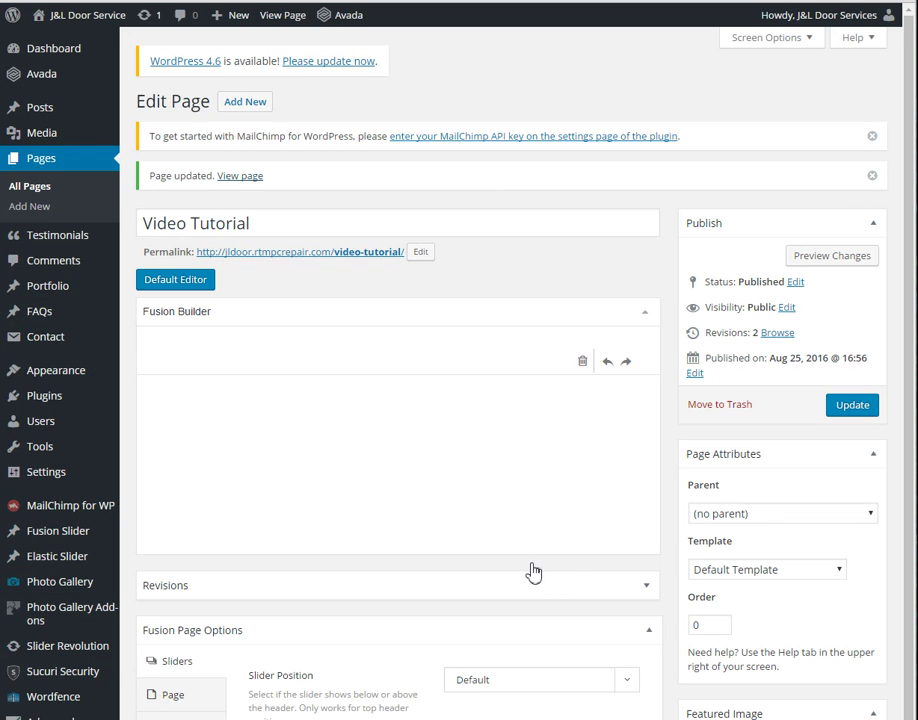
scroll(254, 191, "down", 4)
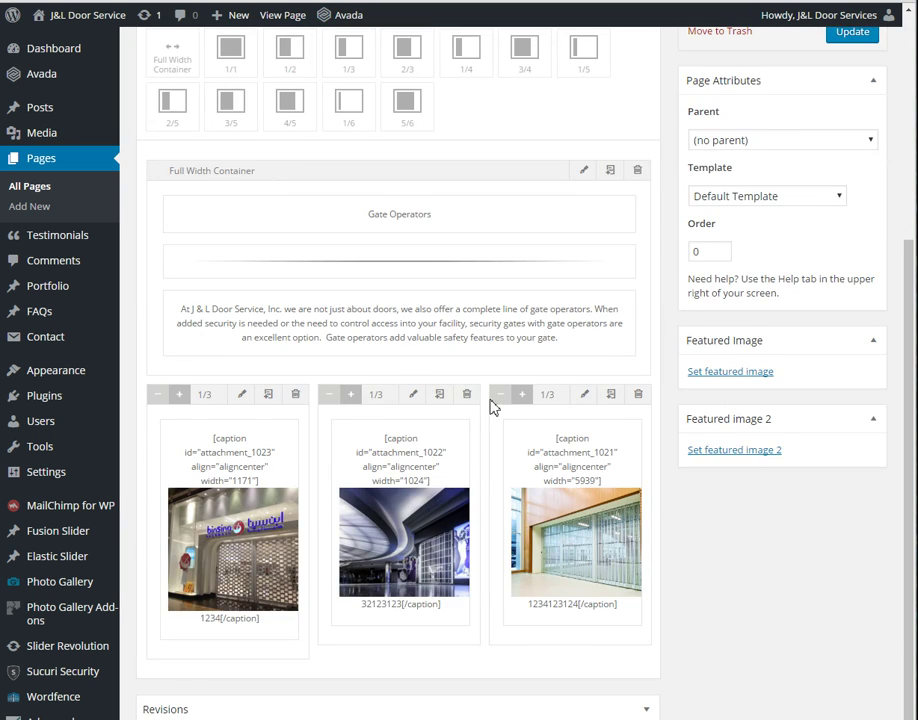
scroll(219, 236, "down", 2)
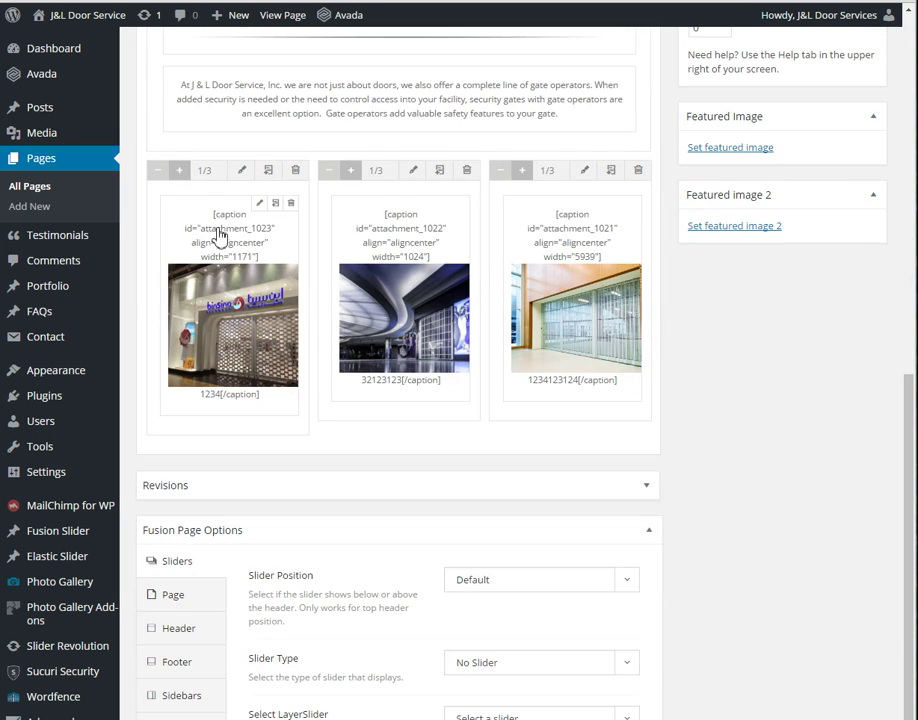
left_click(291, 204)
left_click(462, 205)
left_click(635, 207)
- Add three Image Frame elements and drag one into each 1/3 column
scroll(445, 324, "up", 5)
left_click(307, 203)
scroll(580, 520, "down", 5)
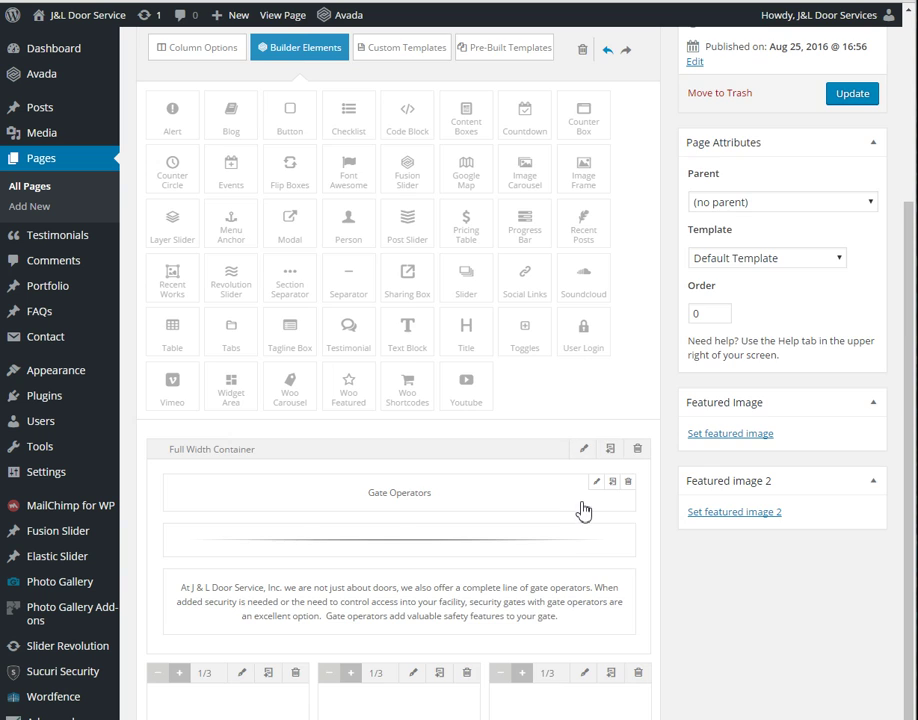
scroll(462, 385, "up", 1)
scroll(471, 424, "up", 3)
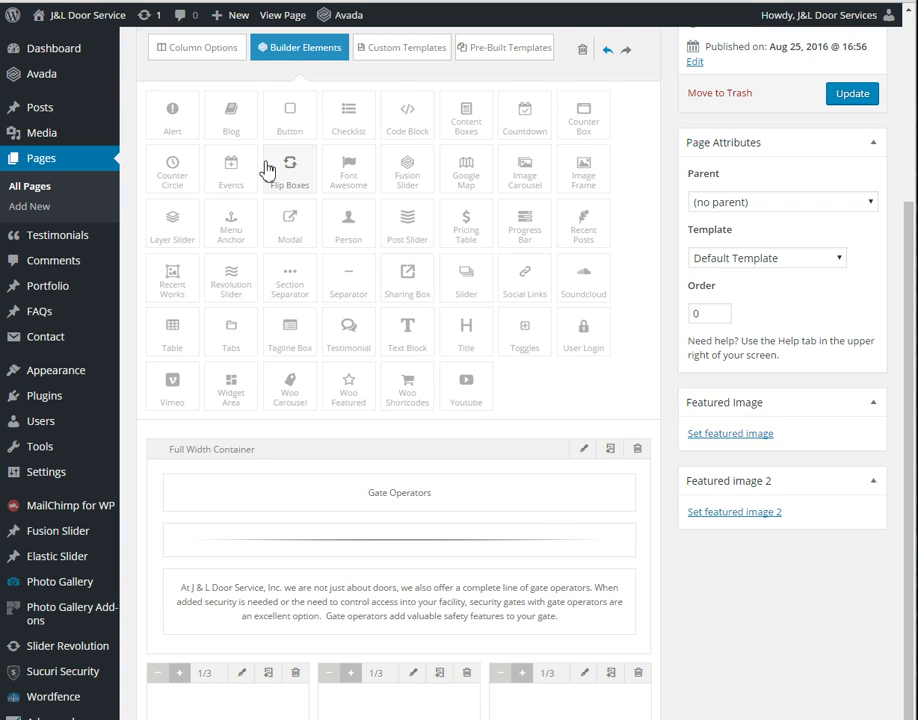
left_click(592, 183)
scroll(690, 588, "down", 5)
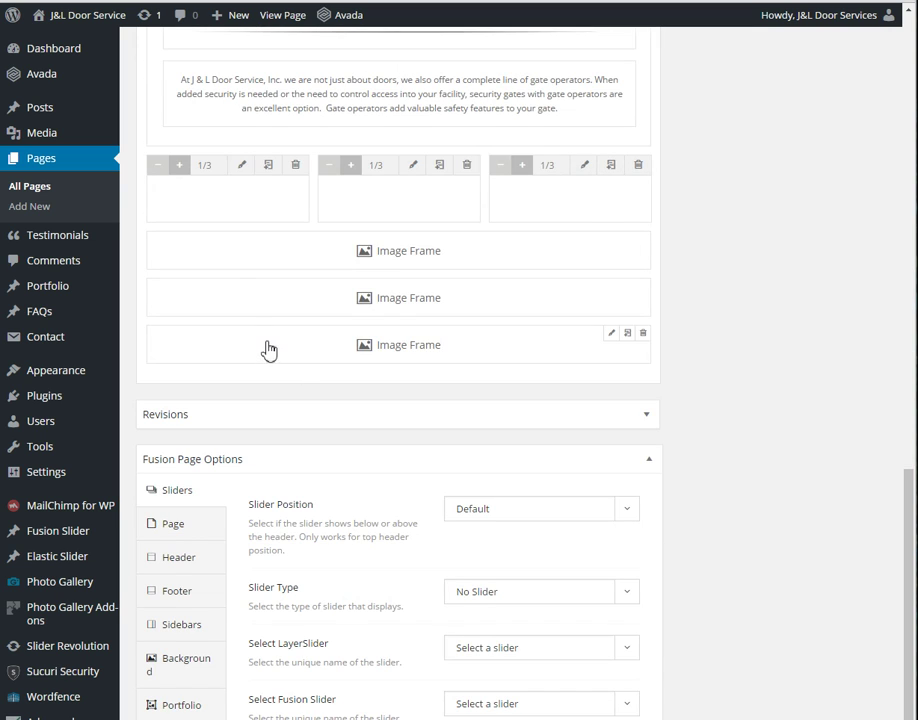
left_click_drag(268, 348, 222, 222)
left_click_drag(262, 311, 380, 262)
left_click_drag(330, 354, 537, 283)
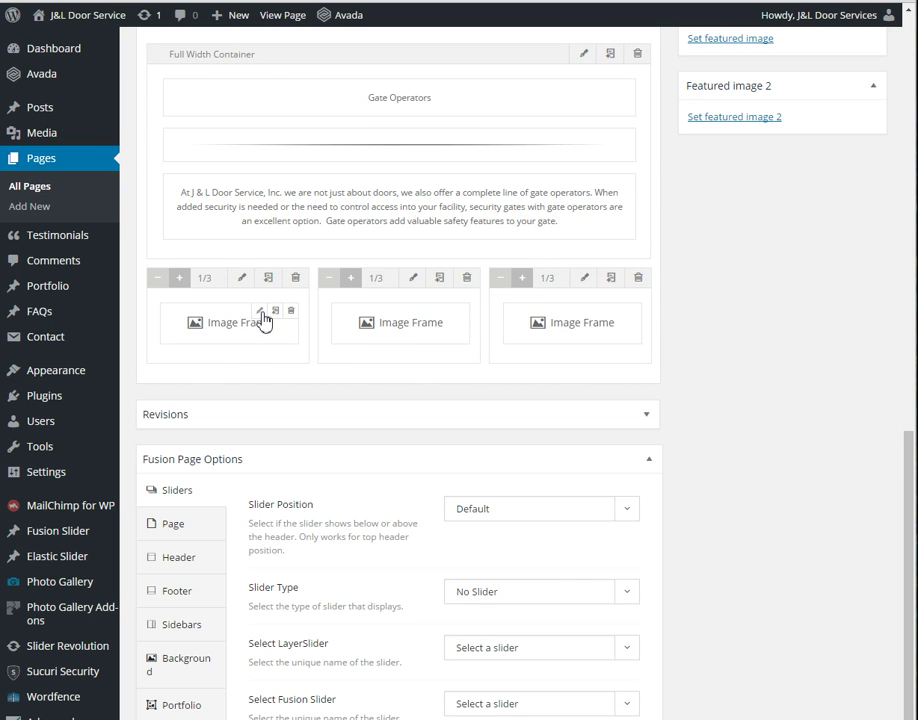
- Set the first Image Frame to Right alignment with Checkerboard-1.jpg as its image
left_click(260, 311)
scroll(330, 420, "down", 5)
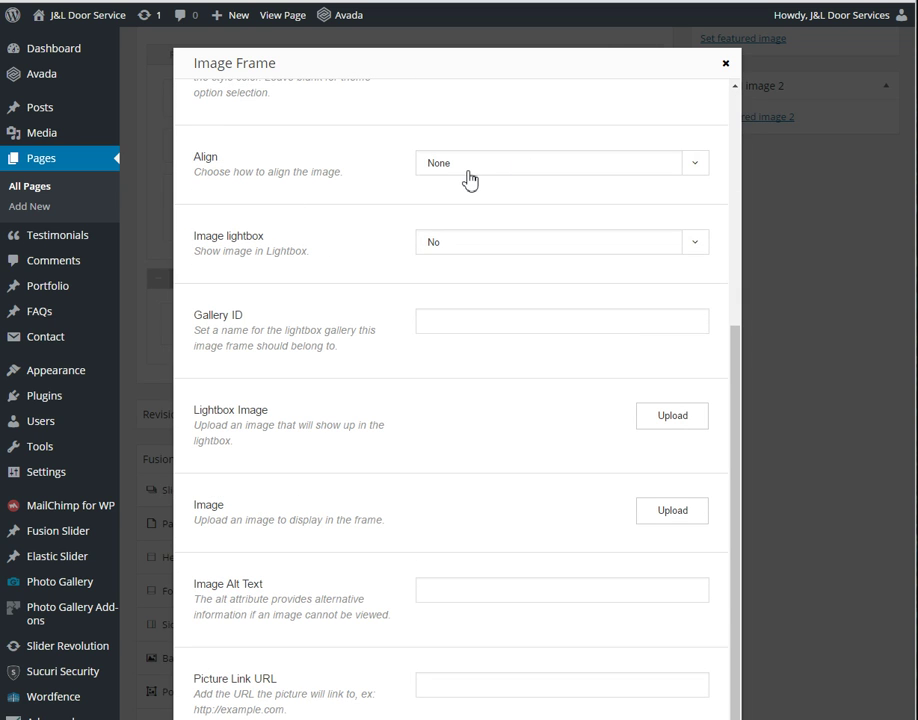
left_click(482, 168)
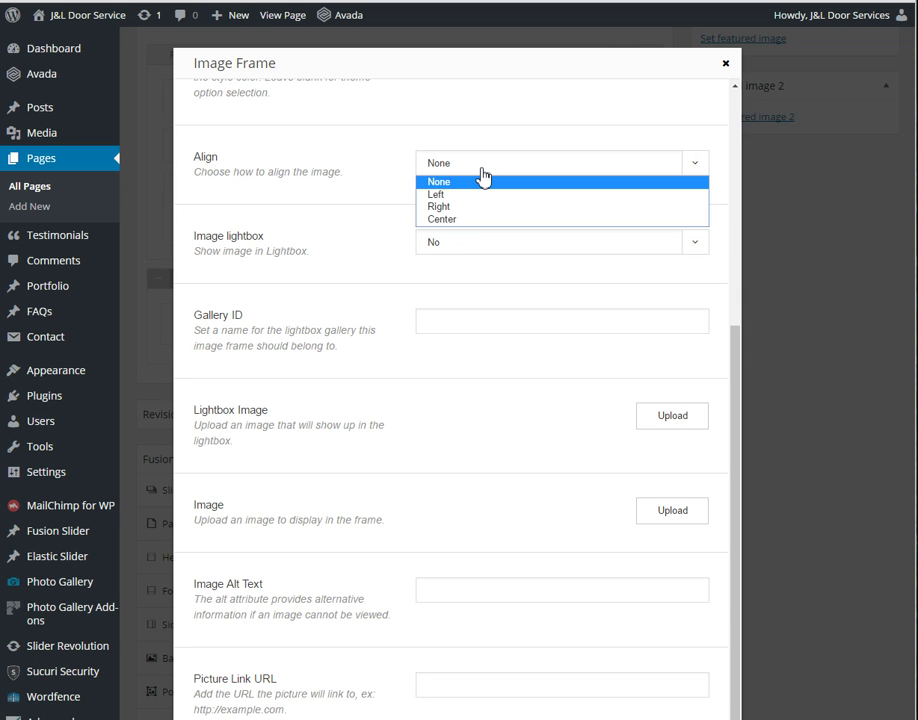
left_click(477, 207)
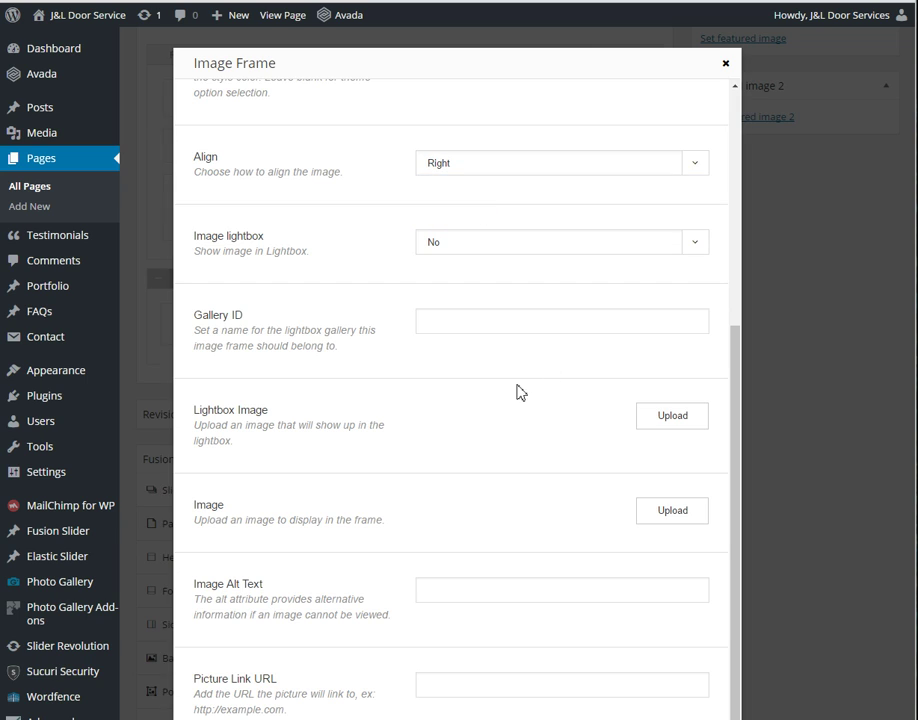
left_click(660, 516)
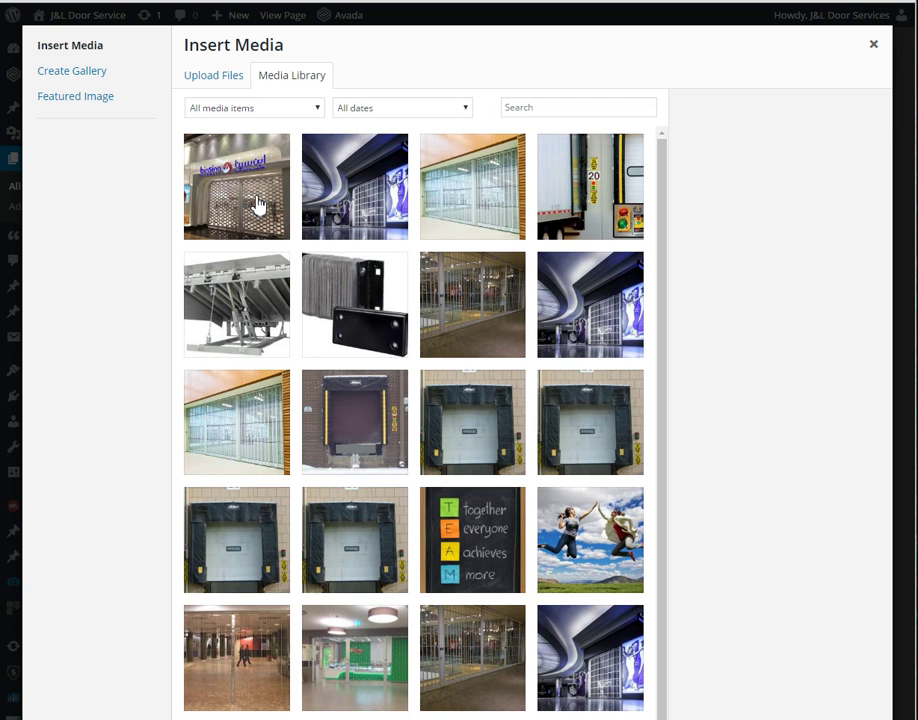
left_click(258, 203)
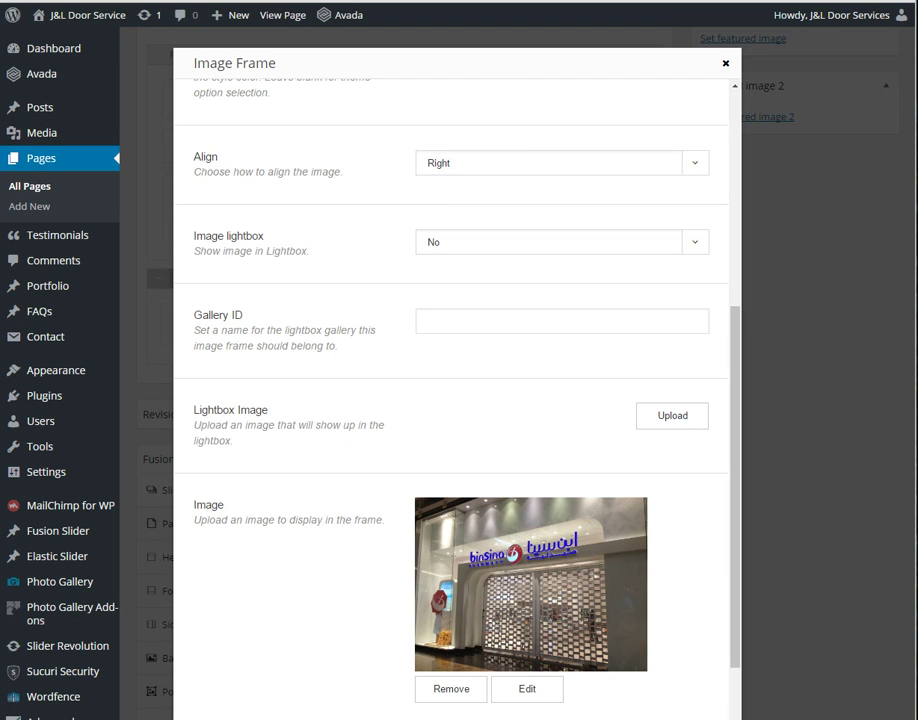
- Center-align the second Image Frame and insert the curved-ceiling mall gate photo
scroll(412, 560, "down", 5)
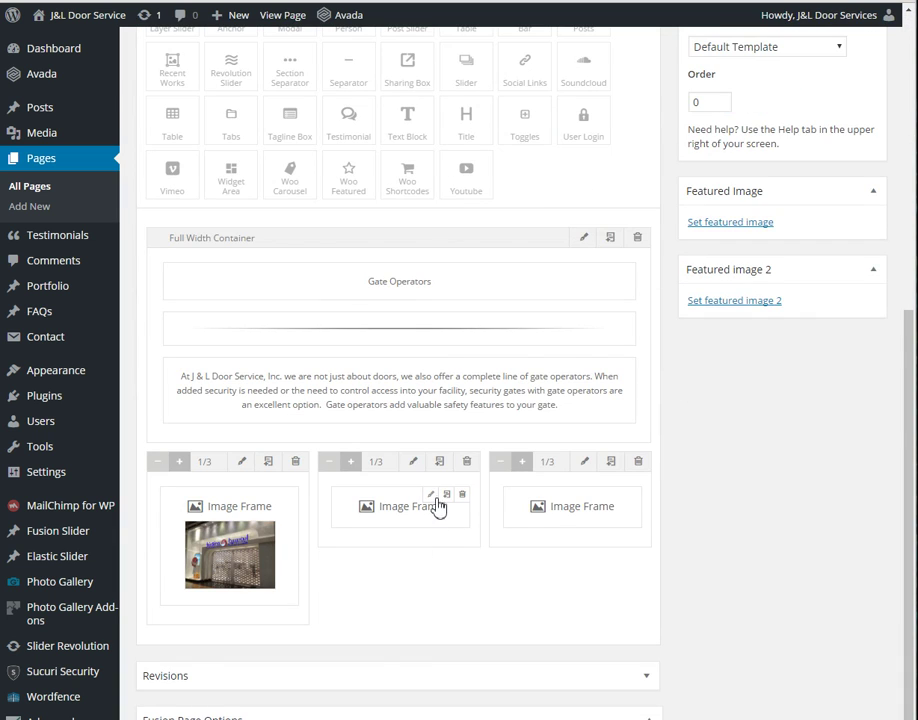
scroll(437, 505, "down", 2)
left_click(431, 271)
scroll(359, 629, "down", 3)
left_click(475, 388)
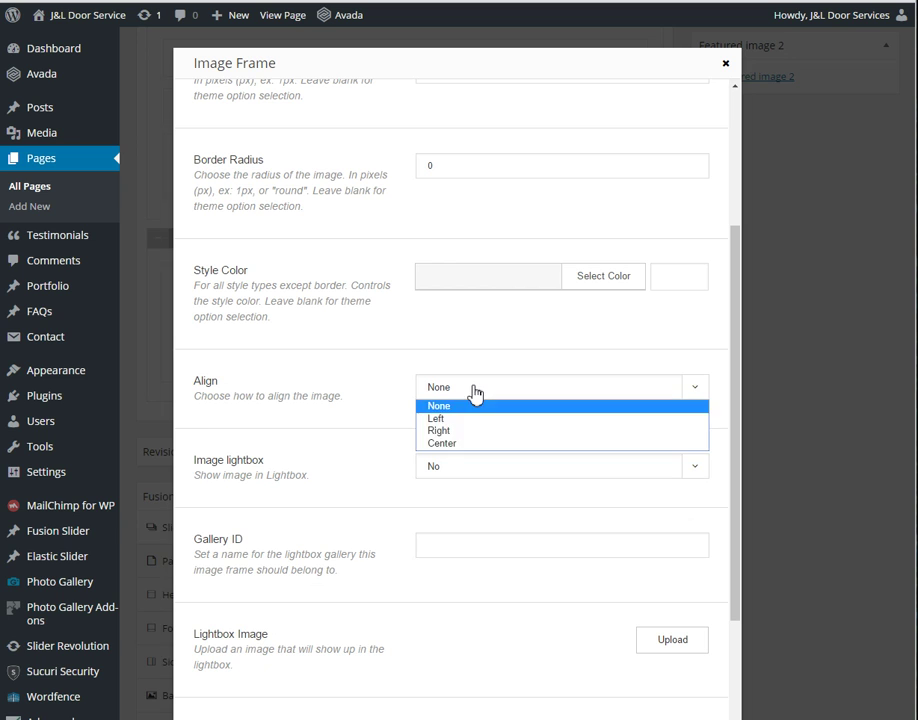
left_click(472, 443)
left_click(672, 639)
left_click(348, 225)
key("Escape")
key("Escape")
scroll(543, 687, "down", 10)
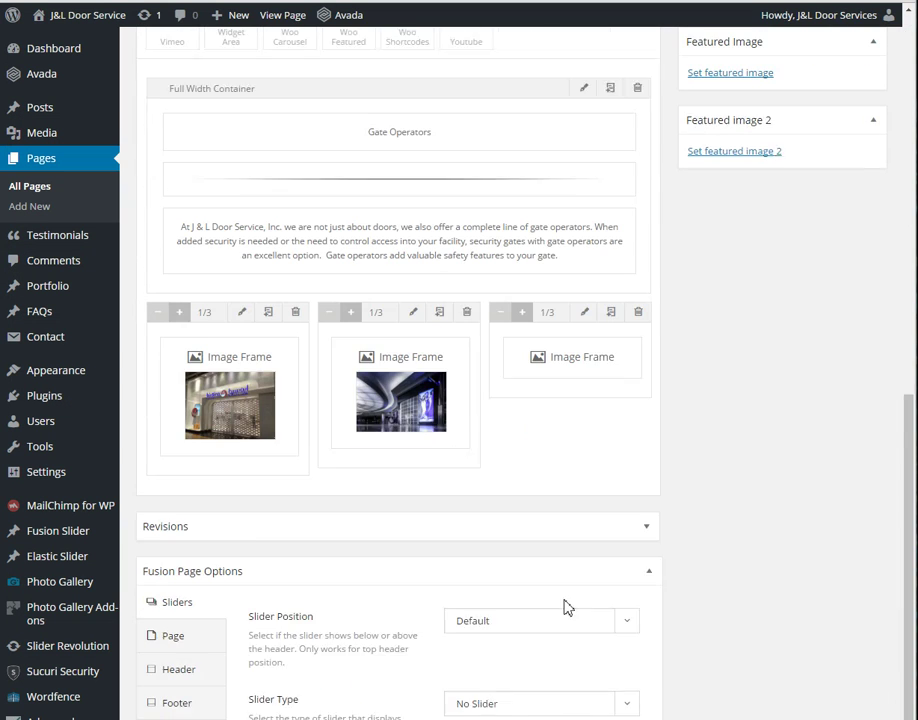
- Right-align the third Image Frame, insert the wood-panelled hall gate photo, and save it
left_click(602, 271)
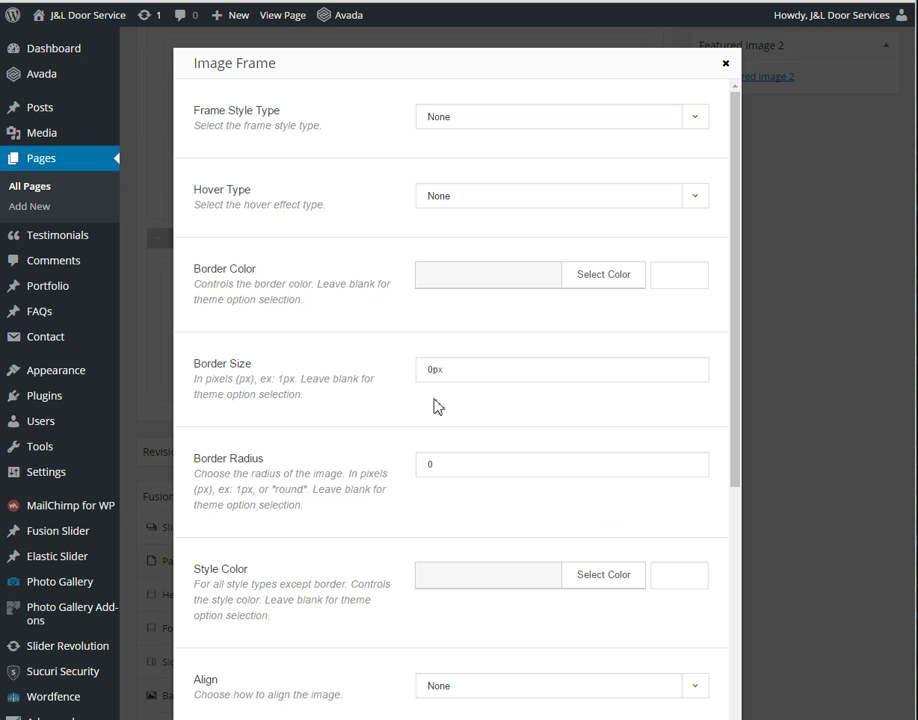
left_click(470, 688)
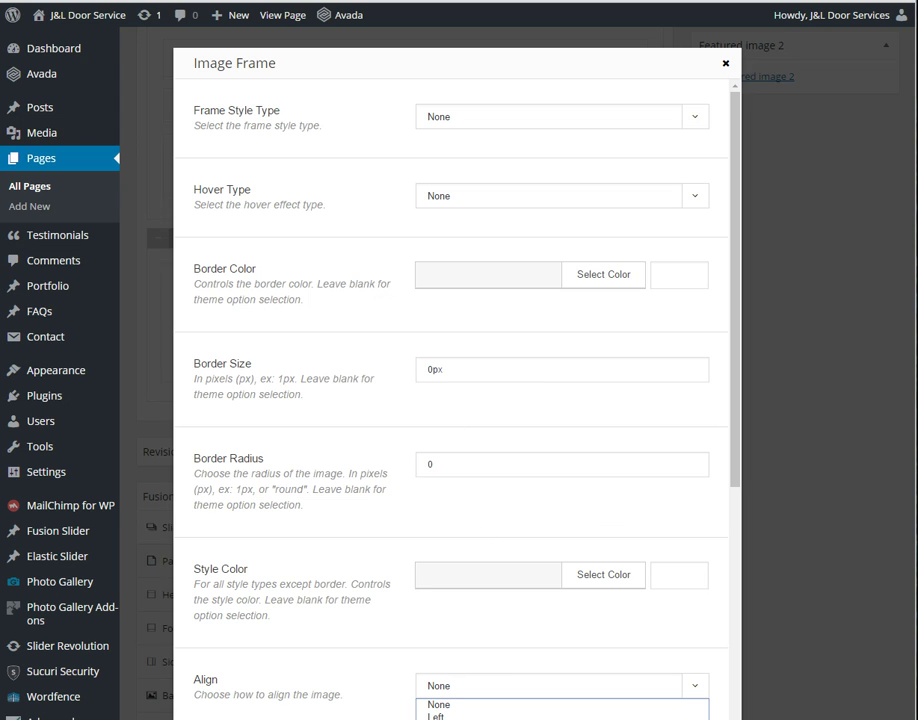
scroll(260, 605, "down", 5)
left_click(447, 238)
left_click(460, 283)
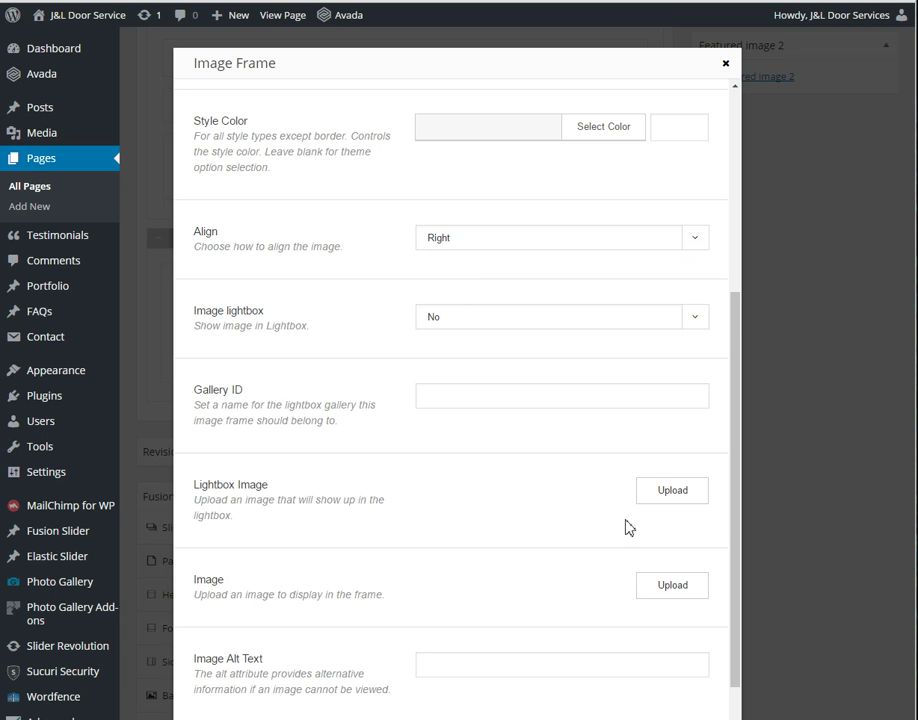
scroll(435, 460, "down", 4)
scroll(625, 332, "down", 2)
scroll(543, 379, "up", 3)
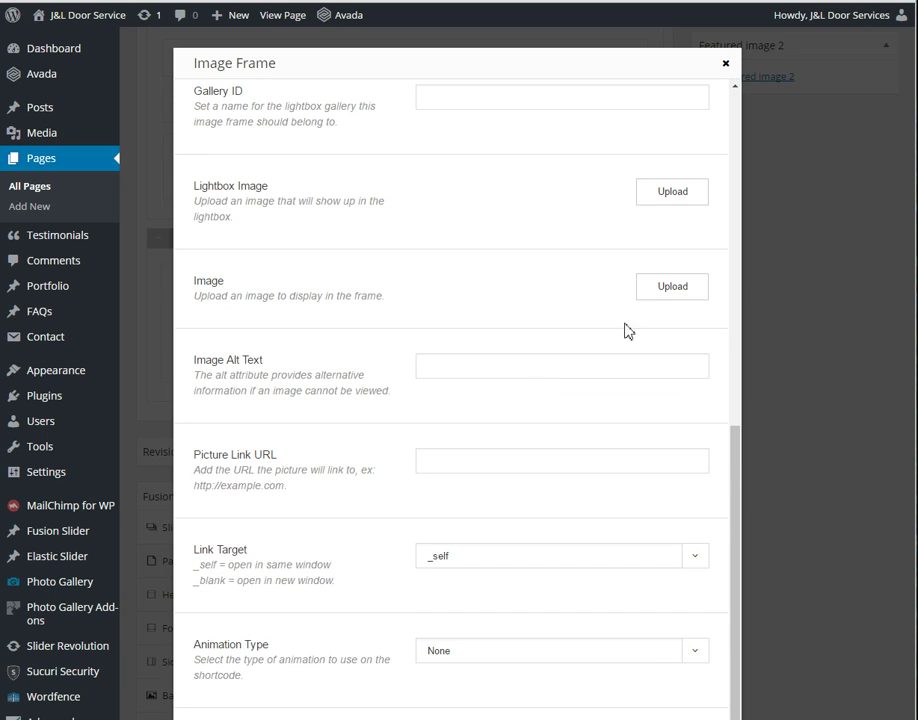
left_click(663, 299)
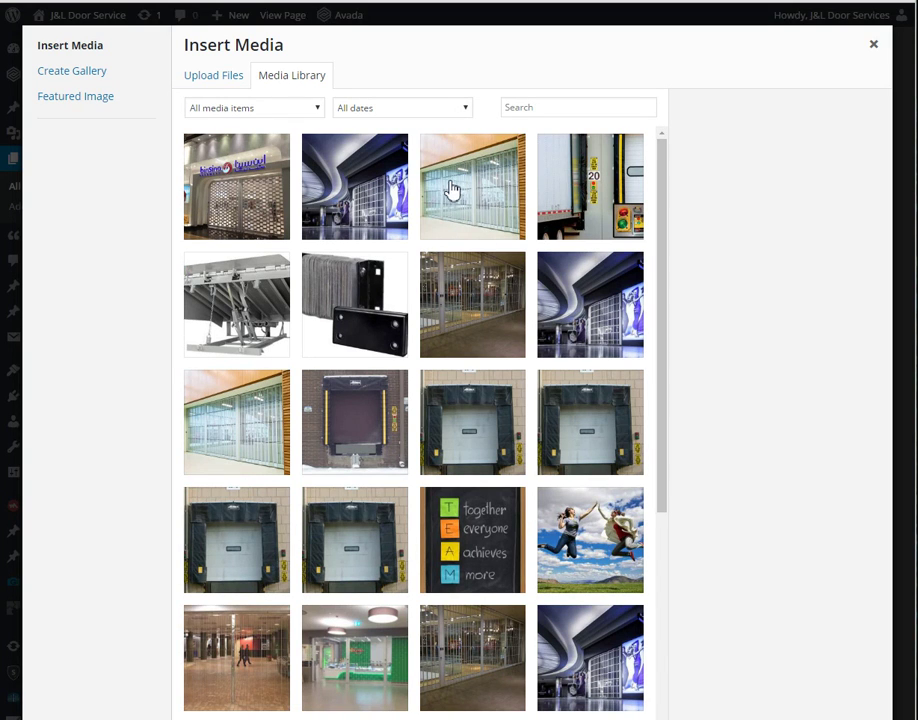
left_click(453, 190)
key("Return")
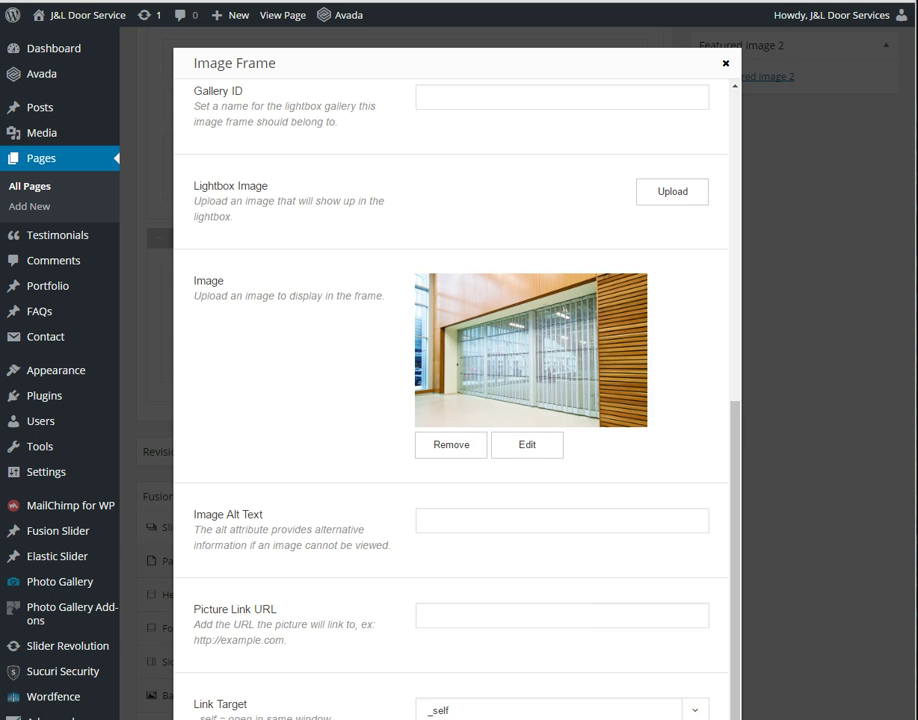
key("Return")
- Delete the extra fourth 1/3 column and recheck the third Image Frame's settings
scroll(800, 430, "down", 6)
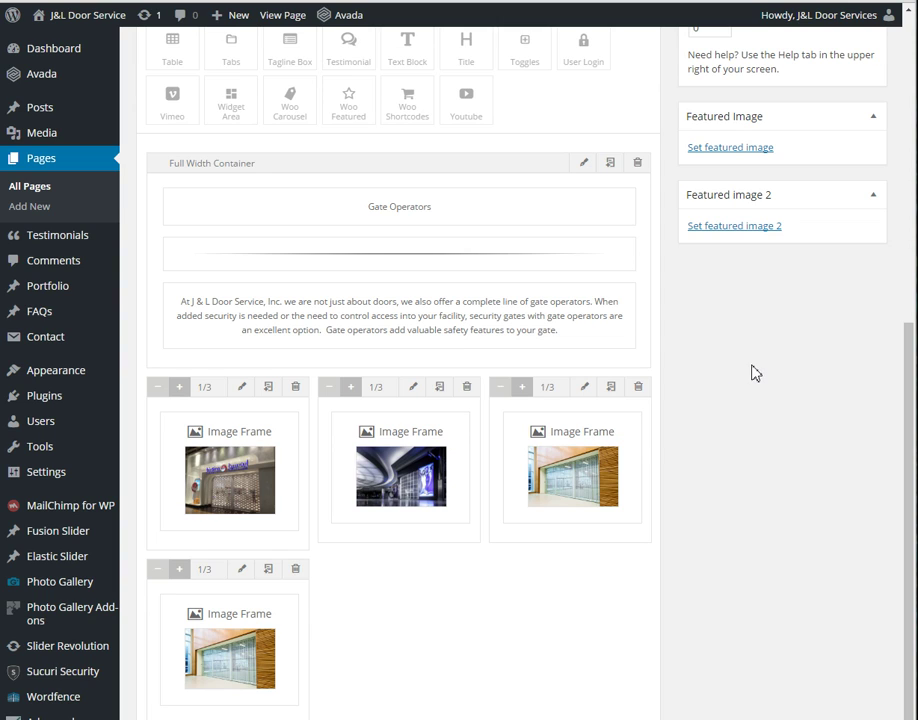
left_click(295, 568)
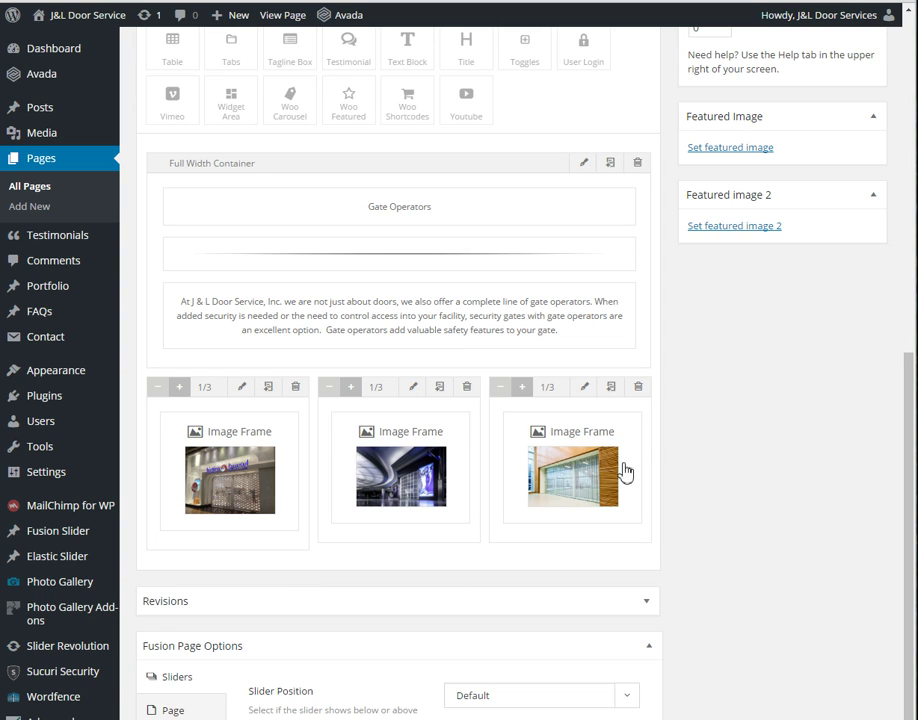
left_click(605, 424)
scroll(364, 440, "down", 7)
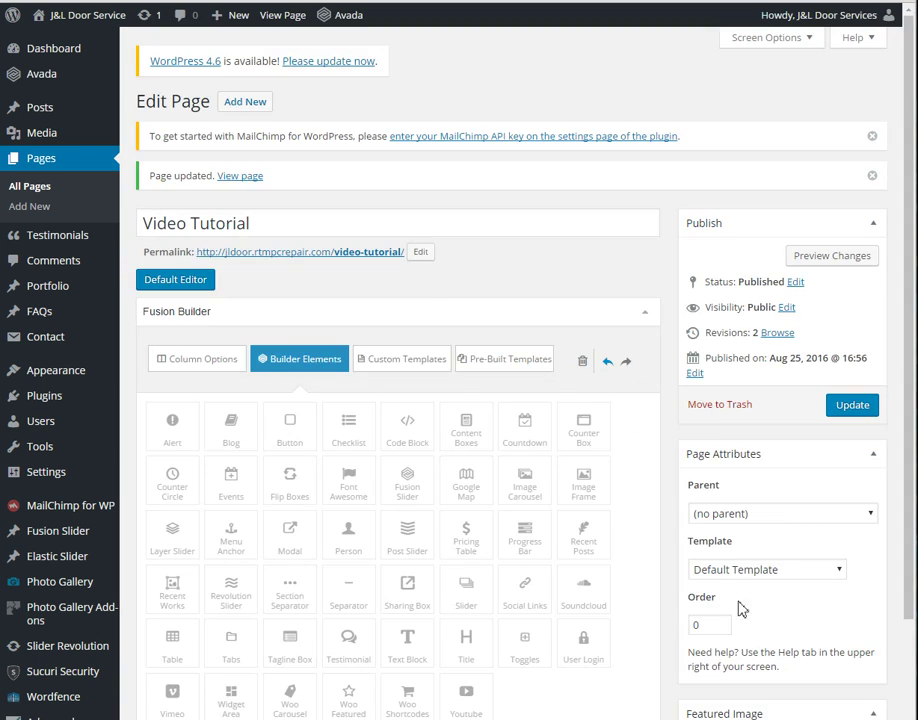
scroll(742, 606, "down", 15)
- Update the Video Tutorial page from the Publish box
scroll(758, 624, "up", 15)
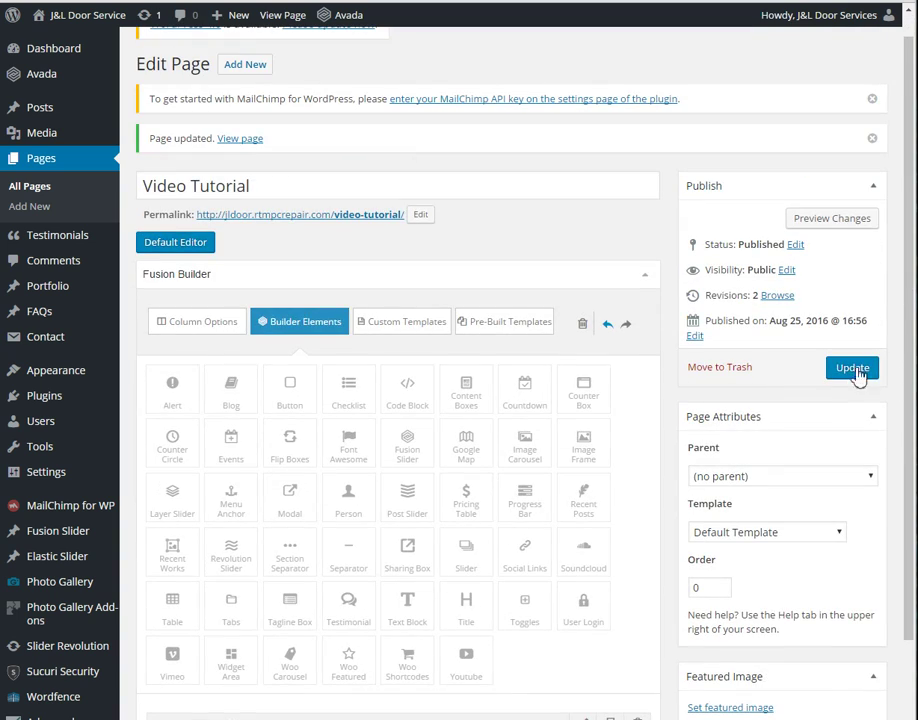
left_click(852, 368)
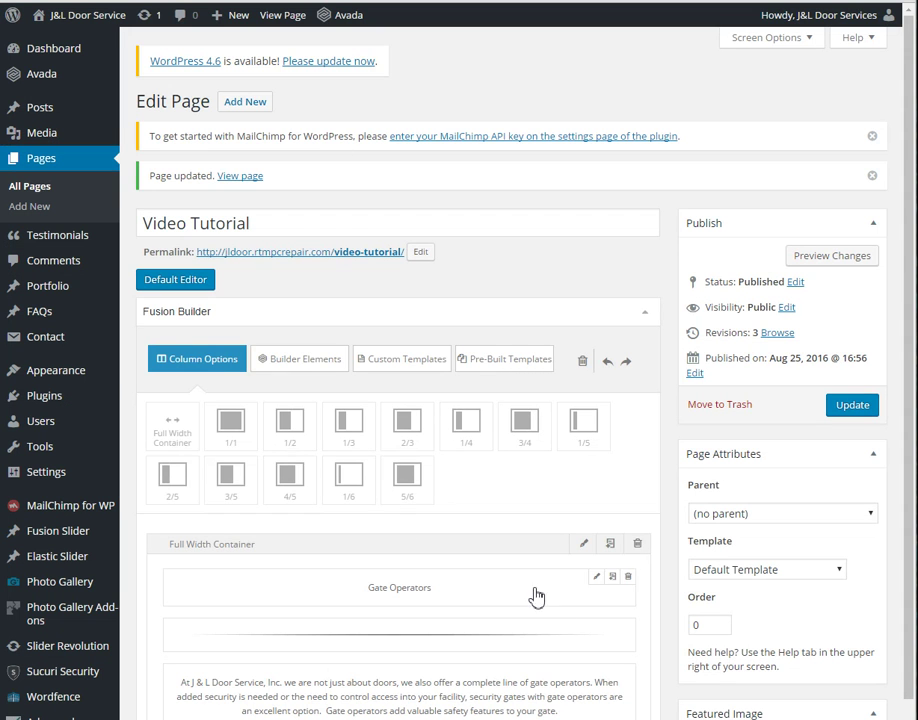
- Reload the live Gate Operators page to check the three photos, and reopen the first Image Frame
scroll(553, 609, "down", 3)
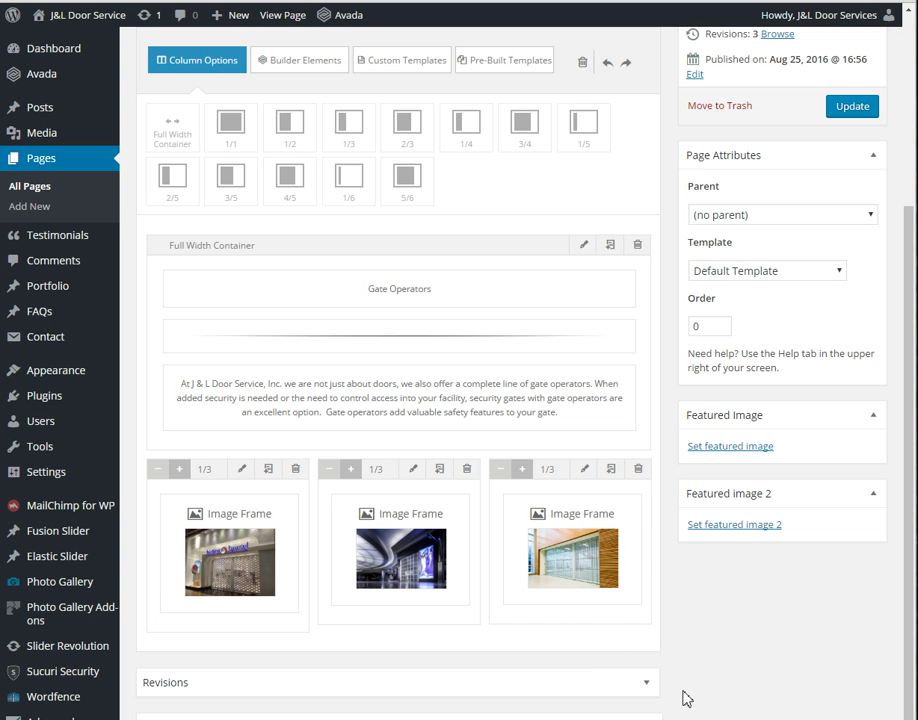
left_click(262, 500)
scroll(263, 505, "down", 8)
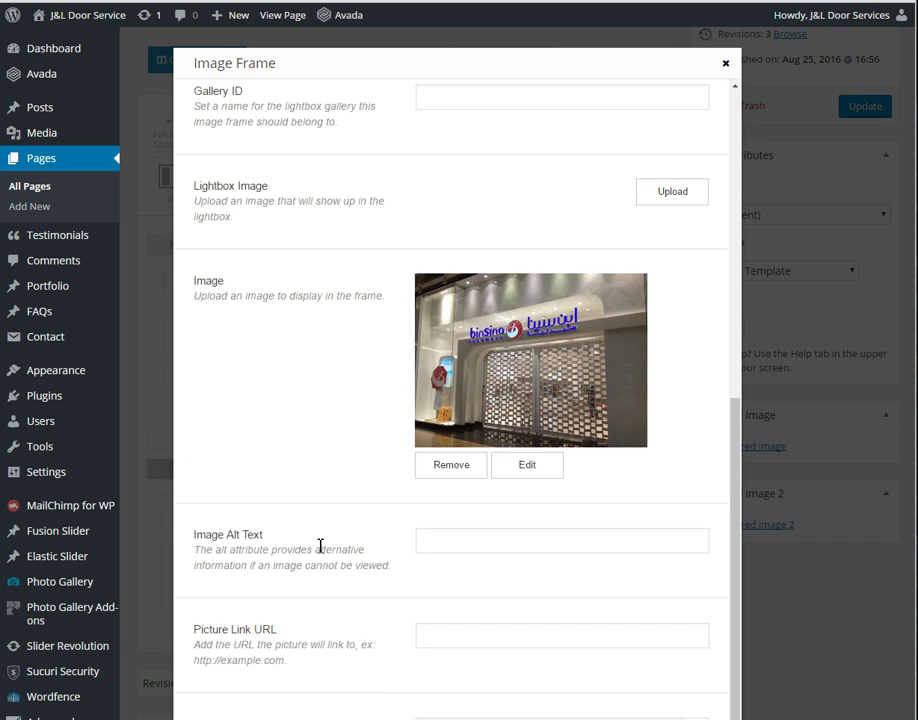
scroll(320, 545, "down", 5)
scroll(332, 551, "up", 4)
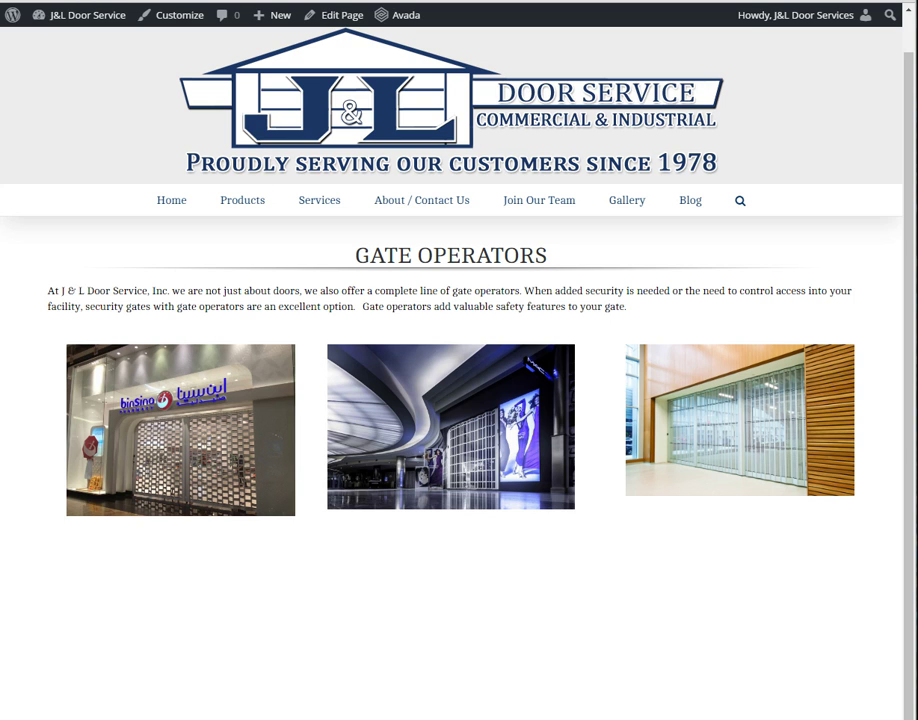
key("F5")
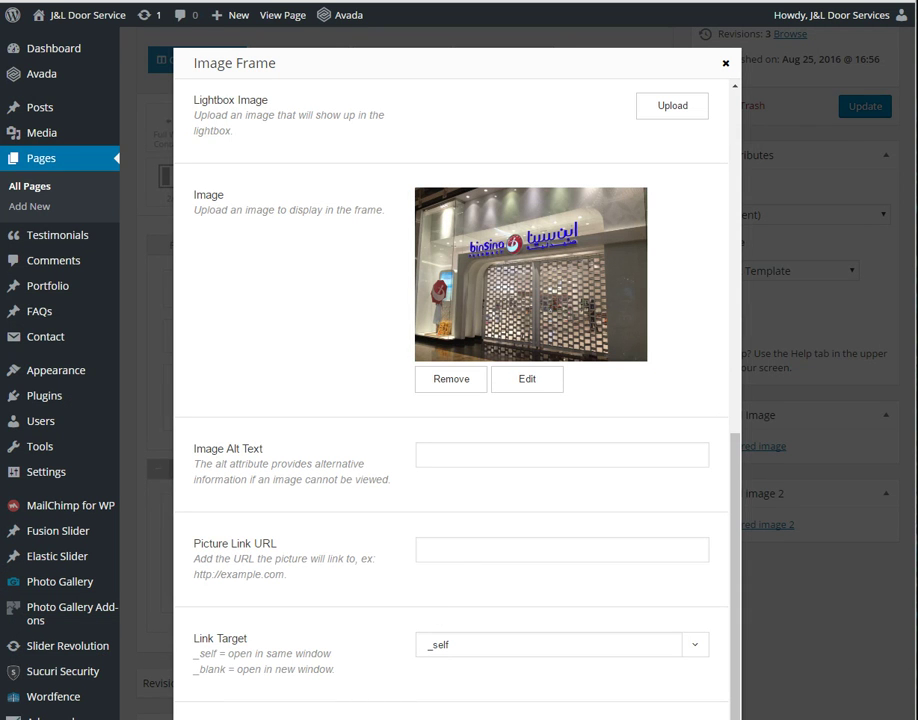
- Review the first Image Frame's options and close it with the storefront photo unchanged
scroll(451, 400, "down", 4)
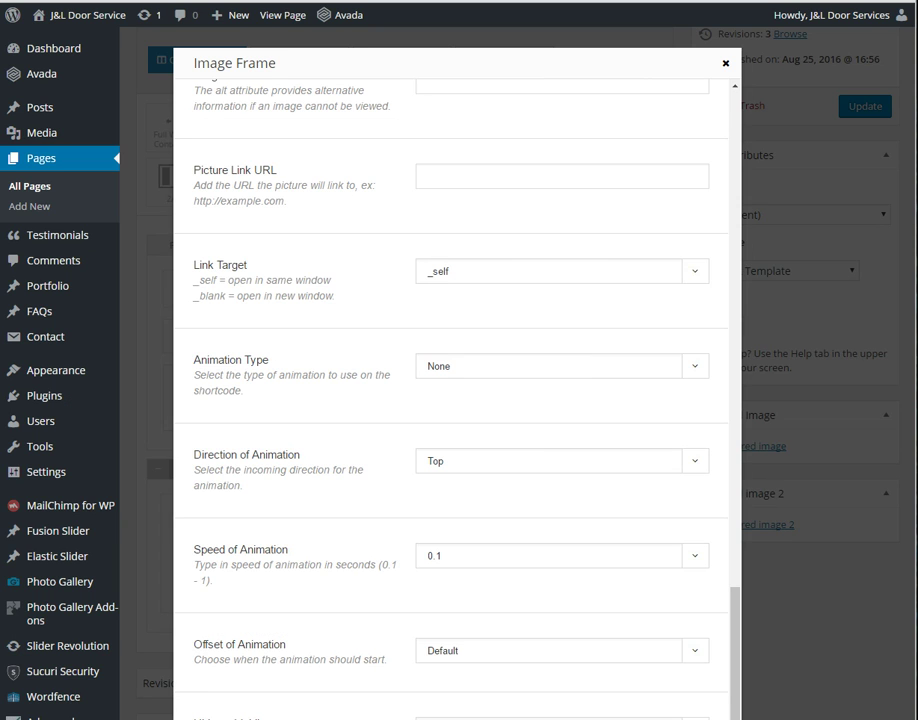
scroll(451, 400, "up", 9)
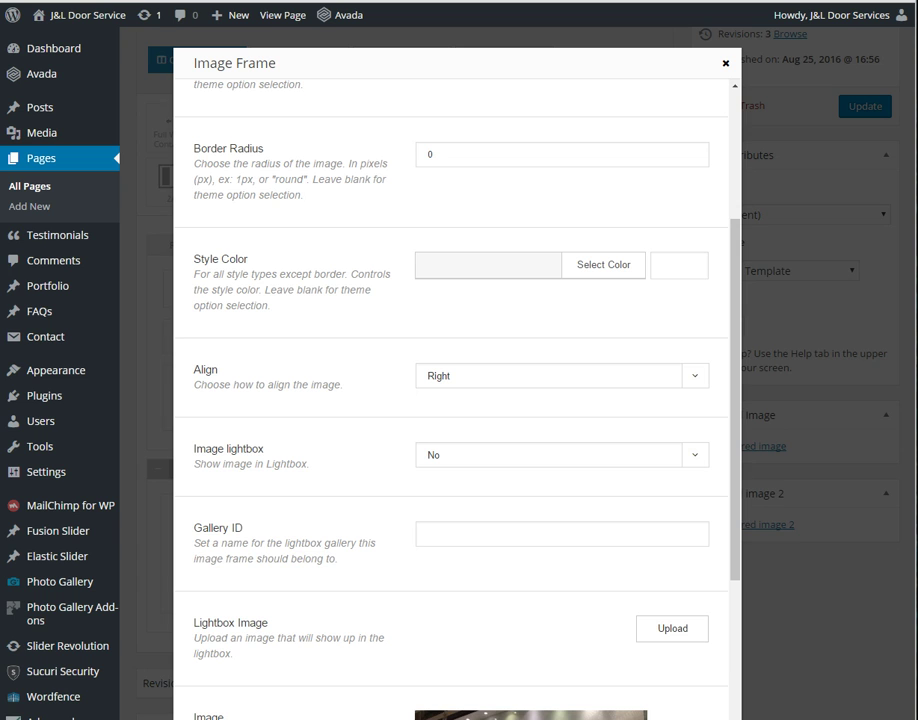
scroll(451, 400, "up", 3)
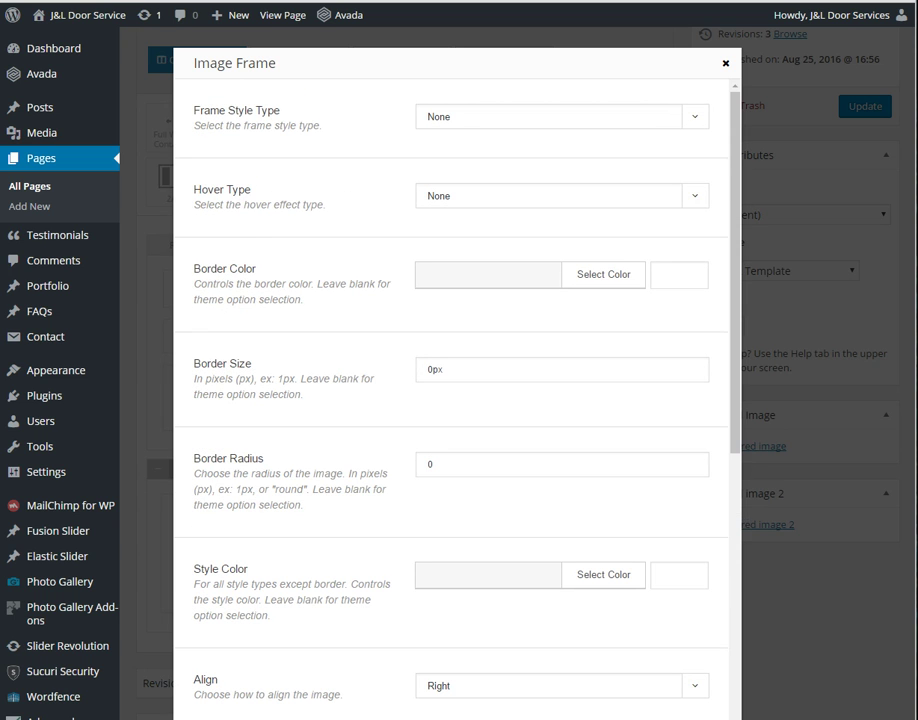
scroll(451, 400, "down", 12)
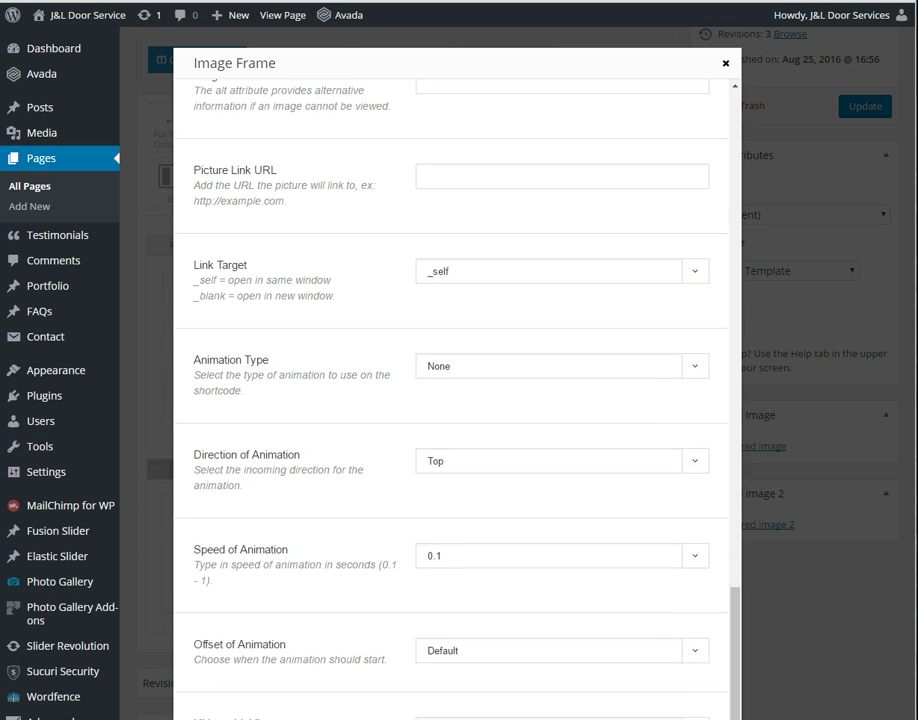
scroll(451, 400, "up", 12)
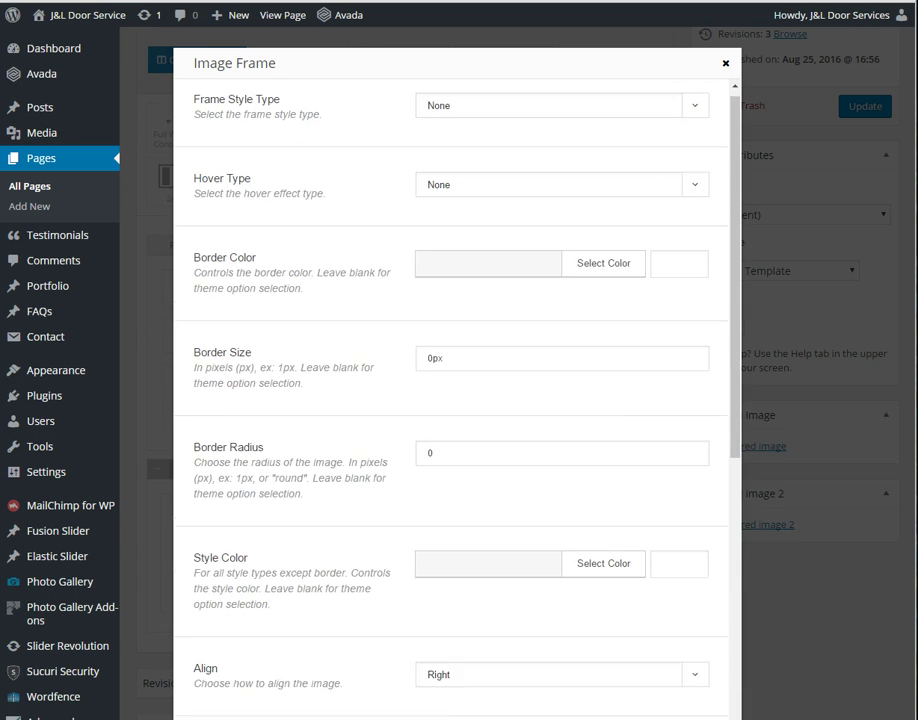
scroll(451, 400, "down", 8)
scroll(451, 400, "up", 5)
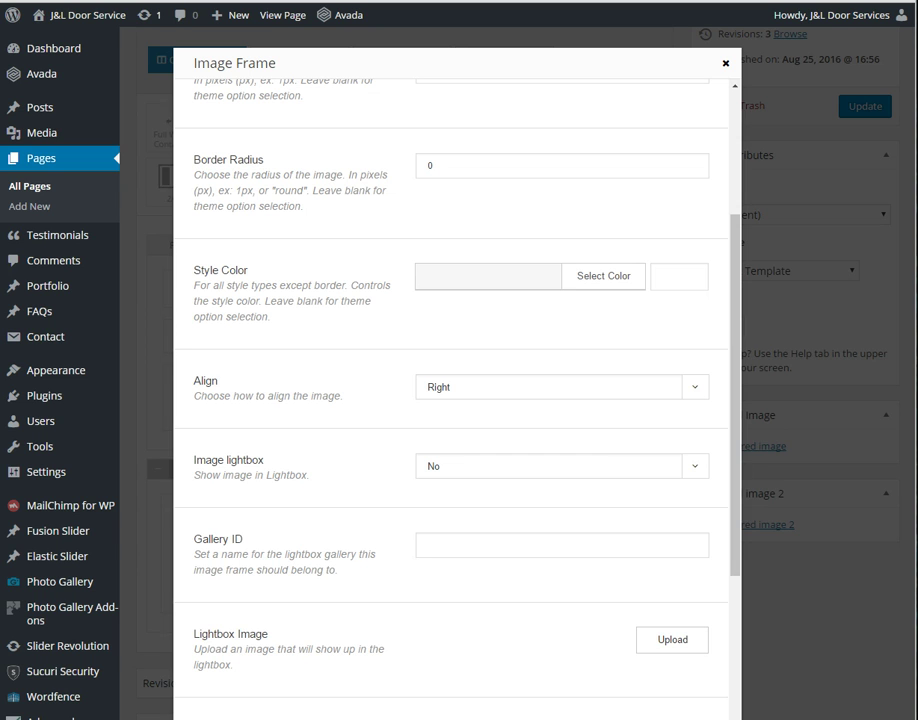
scroll(451, 400, "down", 7)
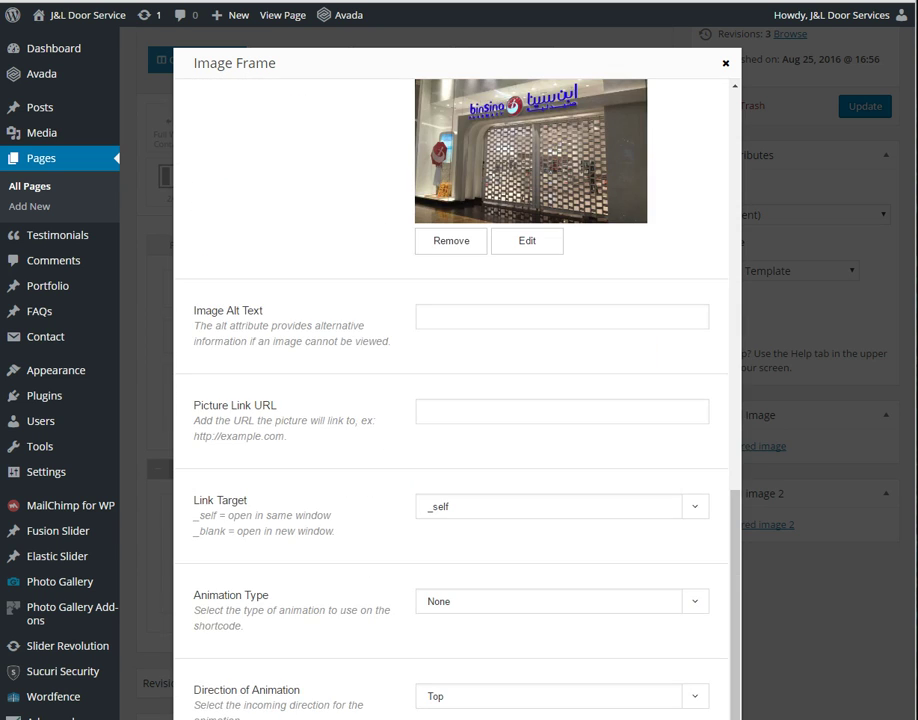
key("Escape")
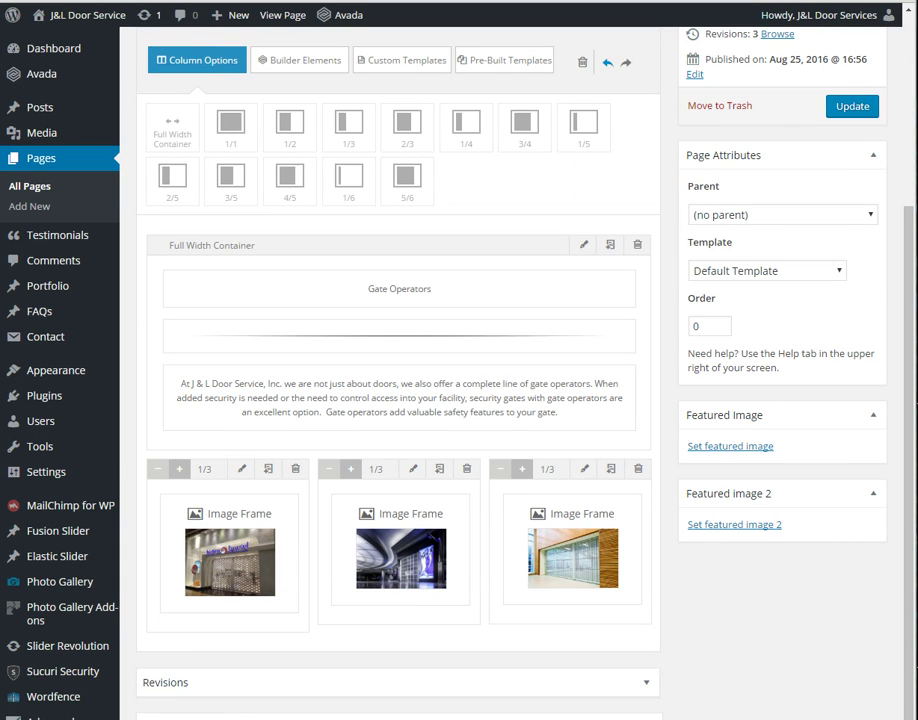